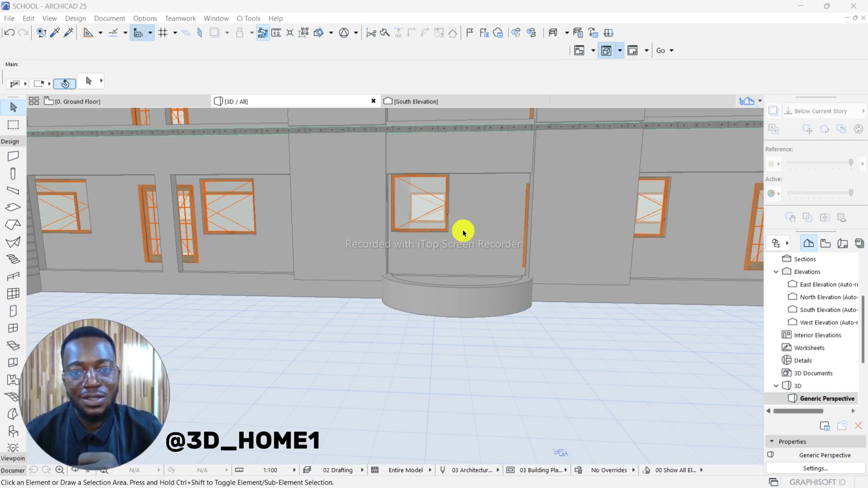
Examine the low semicircular wall at the front of the school building in 3D.
scroll(364, 304, down, 6)
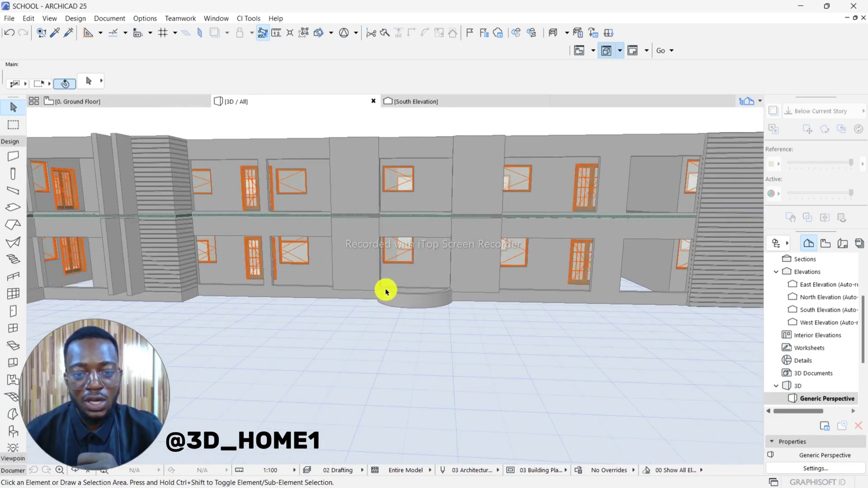
scroll(398, 293, up, 4)
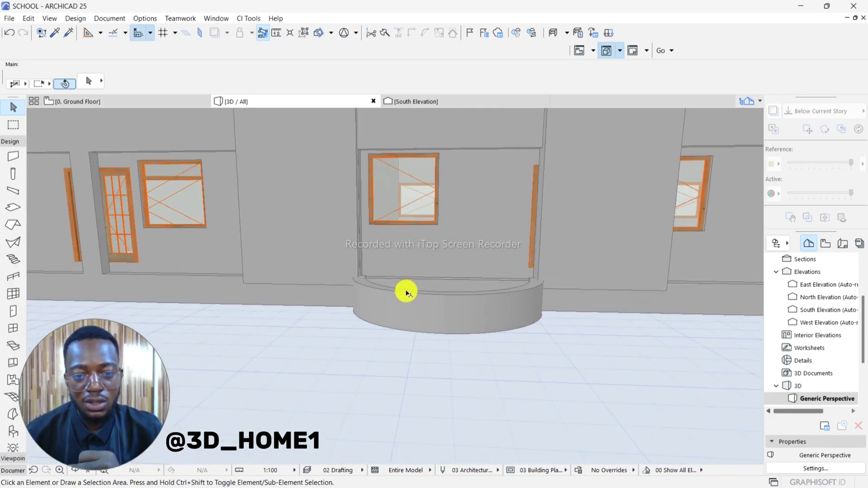
scroll(405, 293, down, 4)
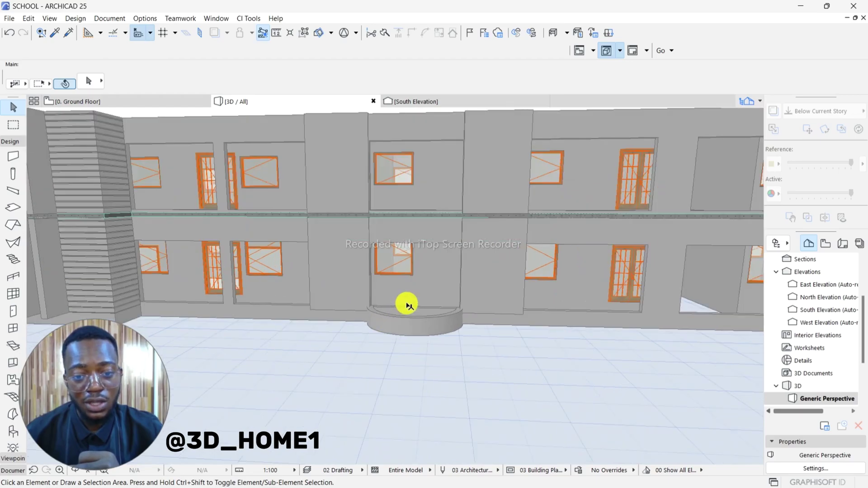
scroll(407, 305, up, 3)
scroll(412, 324, down, 1)
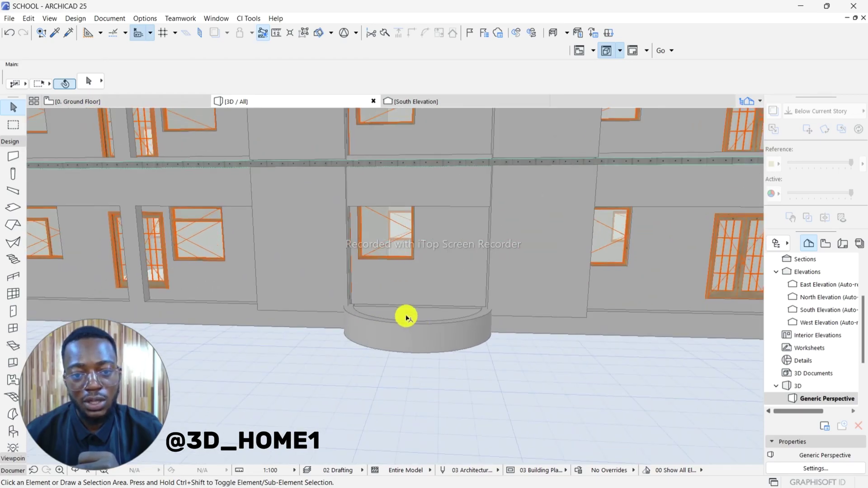
scroll(412, 311, up, 2)
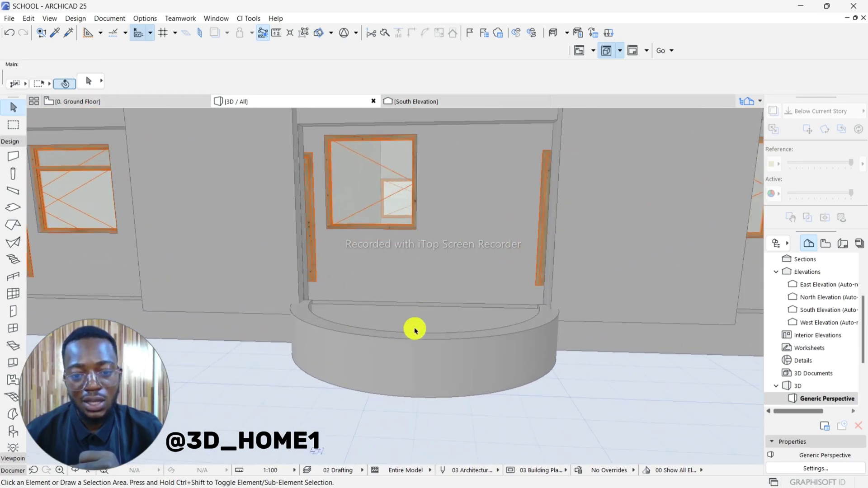
scroll(407, 335, down, 3)
scroll(405, 317, down, 2)
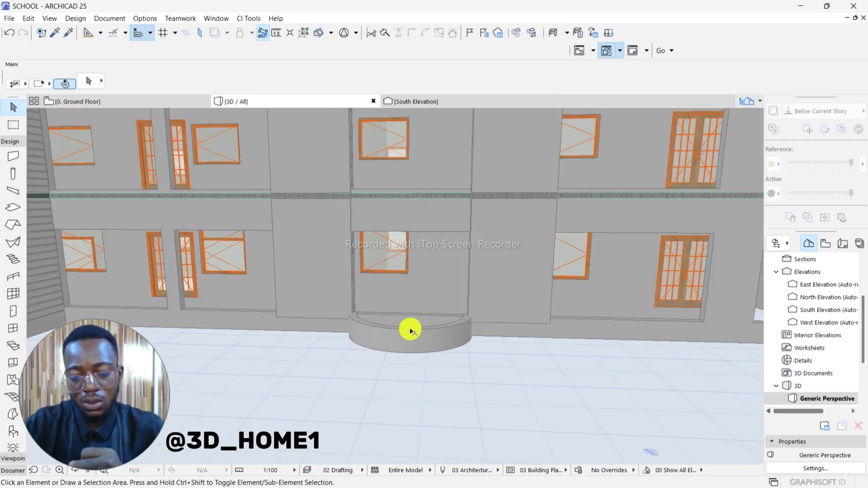
click(430, 373)
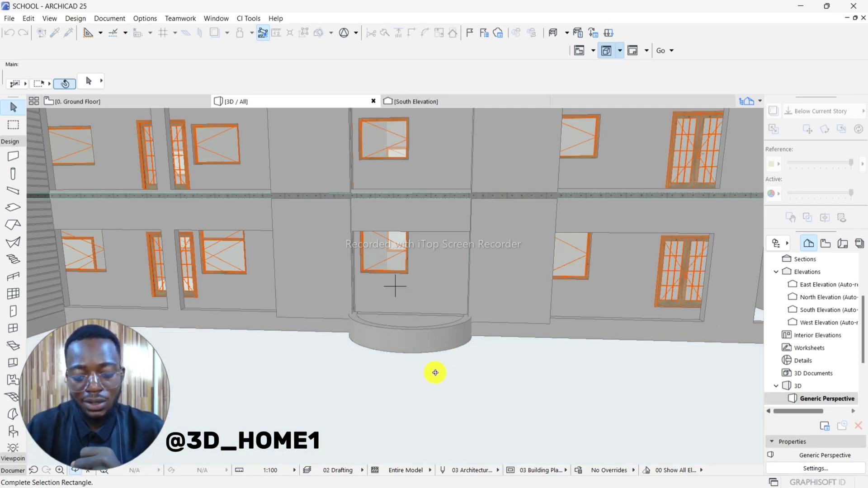
click(481, 363)
scroll(381, 393, up, 6)
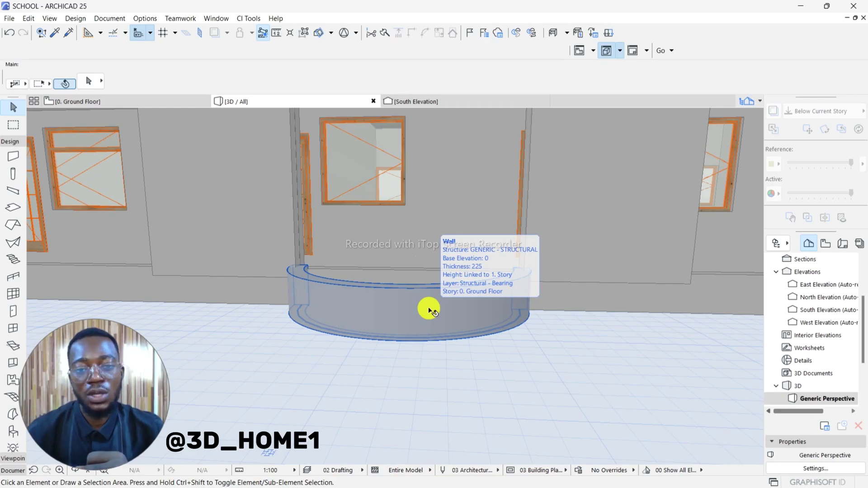
shift+middle_drag(411, 323, 365, 287)
scroll(365, 287, down, 5)
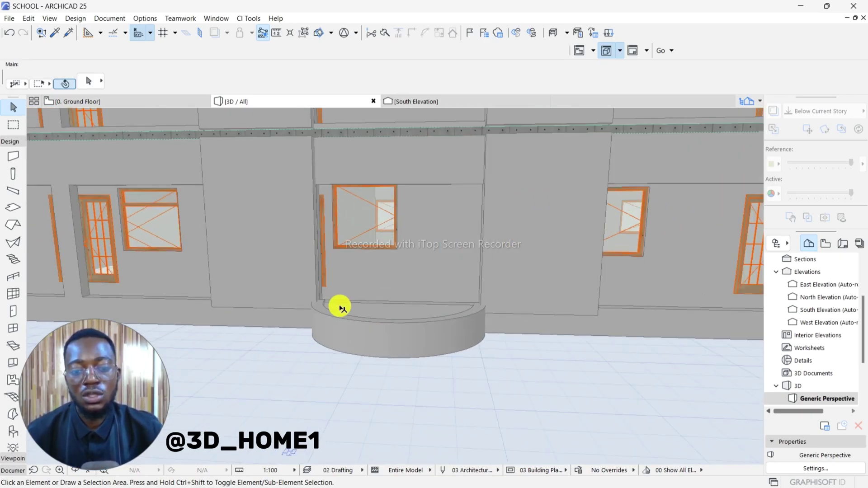
mouse_move(428, 310)
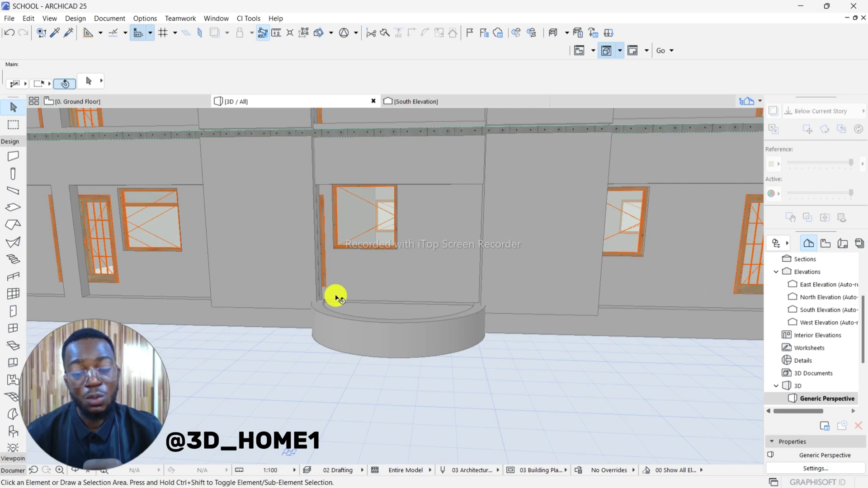
mouse_move(336, 298)
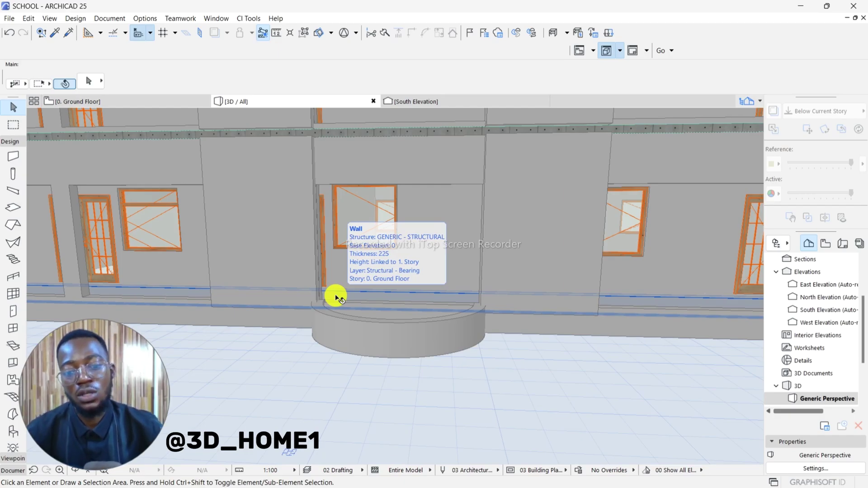
scroll(397, 339, down, 2)
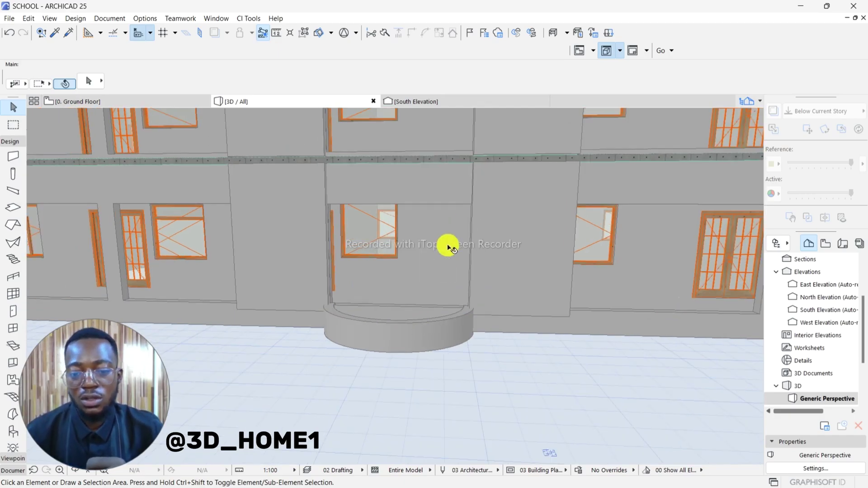
scroll(402, 335, up, 3)
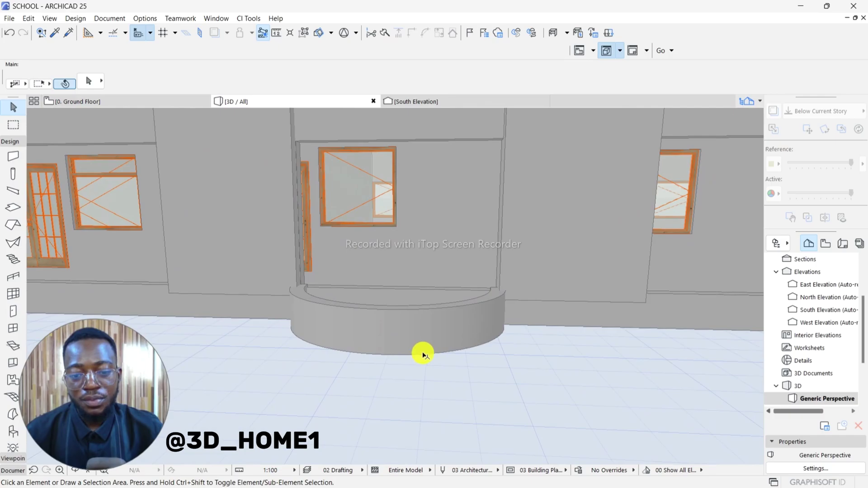
shift+middle_drag(449, 347, 390, 348)
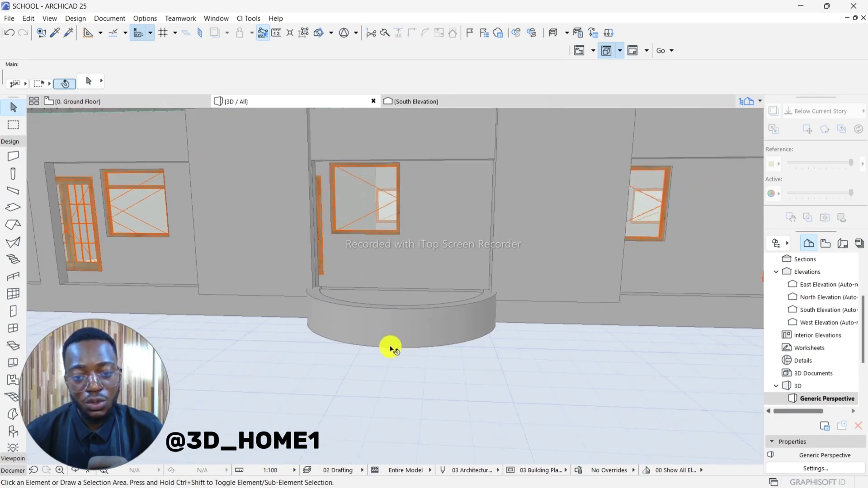
scroll(390, 348, up, 1)
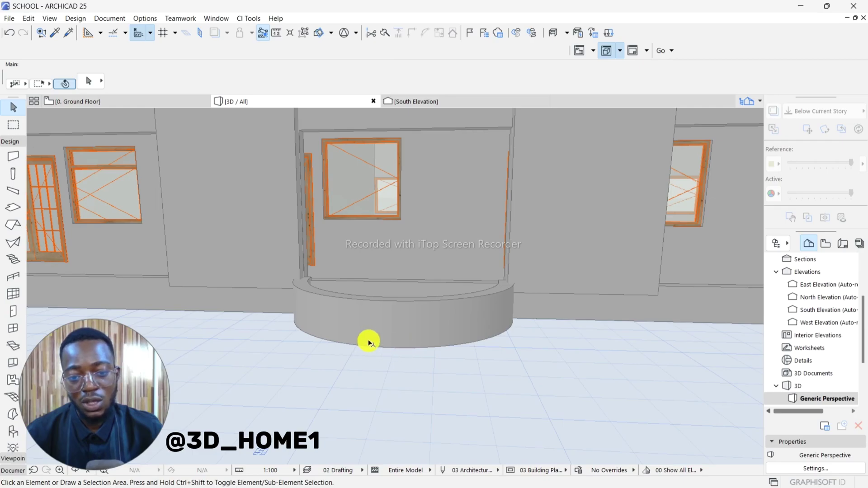
shift+middle_drag(368, 341, 419, 351)
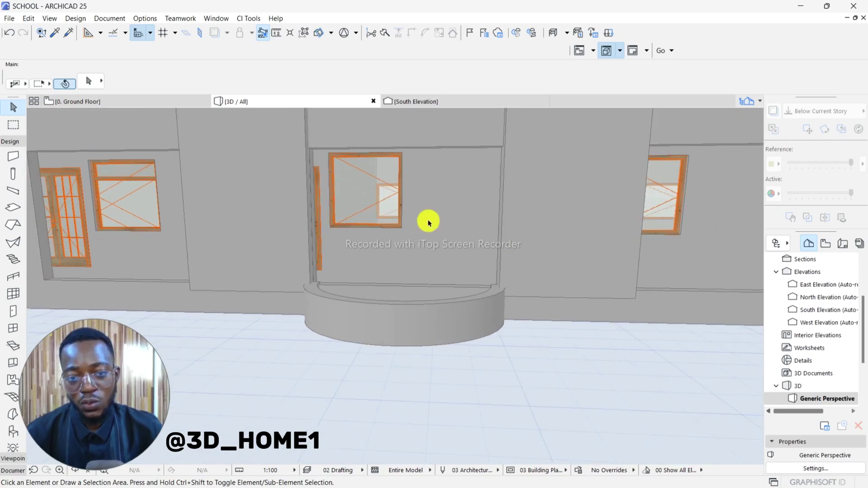
Open the South Elevation and check the height of the semicircular base against the story levels.
click(384, 102)
scroll(400, 235, up, 8)
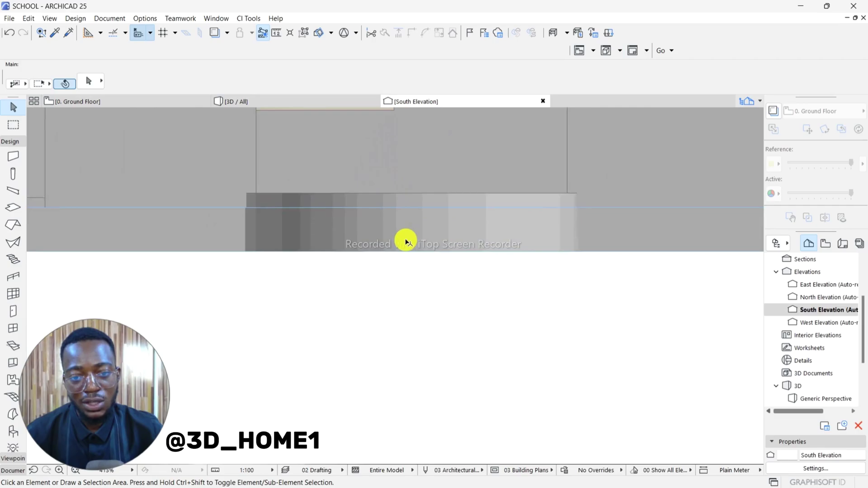
scroll(275, 285, down, 10)
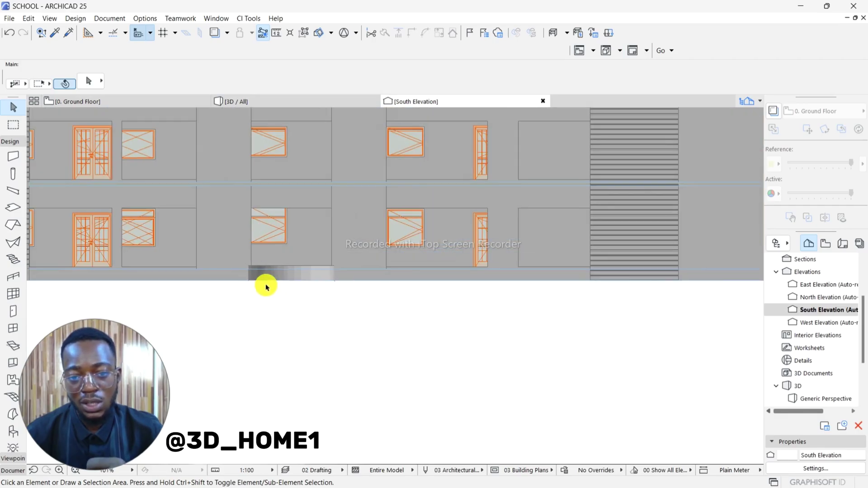
scroll(547, 283, up, 7)
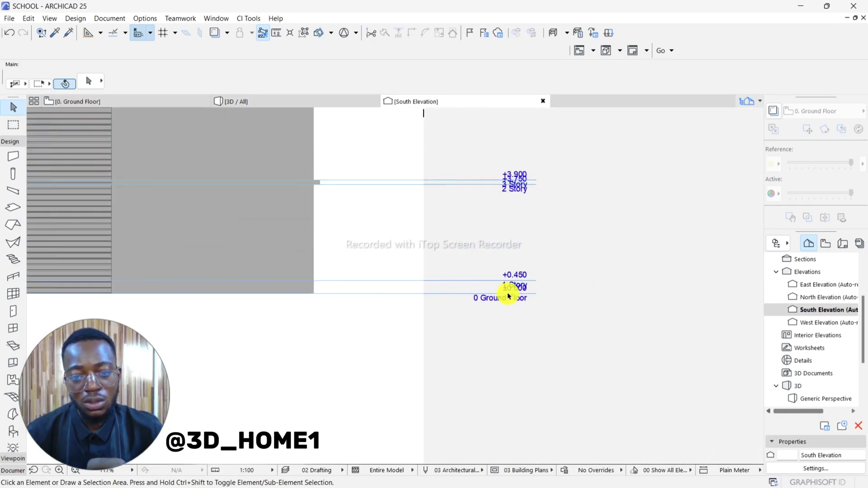
scroll(536, 302, down, 5)
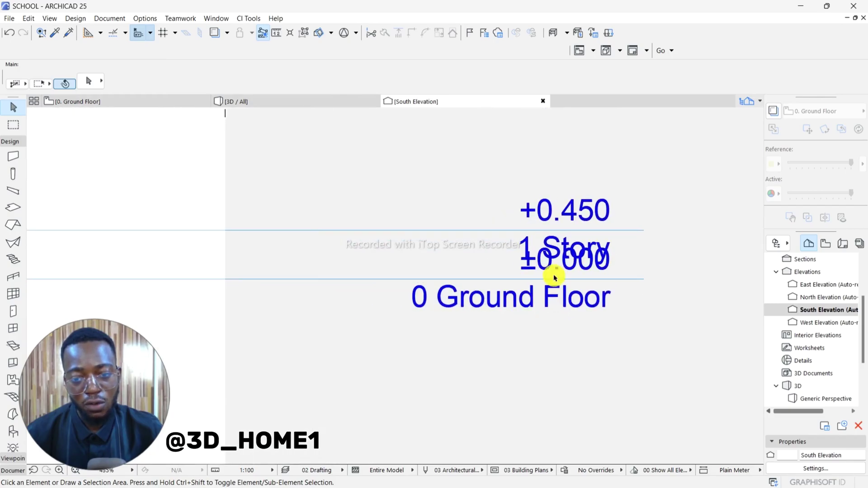
scroll(490, 255, down, 1)
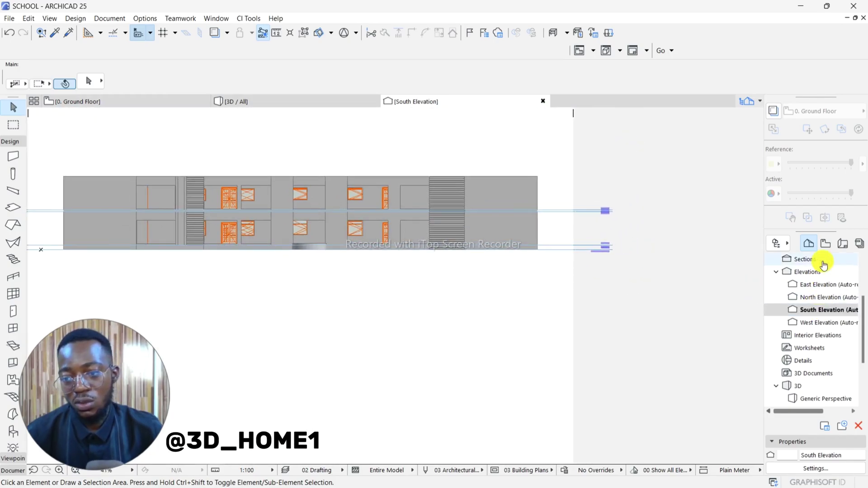
Open the 0. Ground Floor plan at the semicircular wall in front of the classrooms.
scroll(812, 276, up, 2)
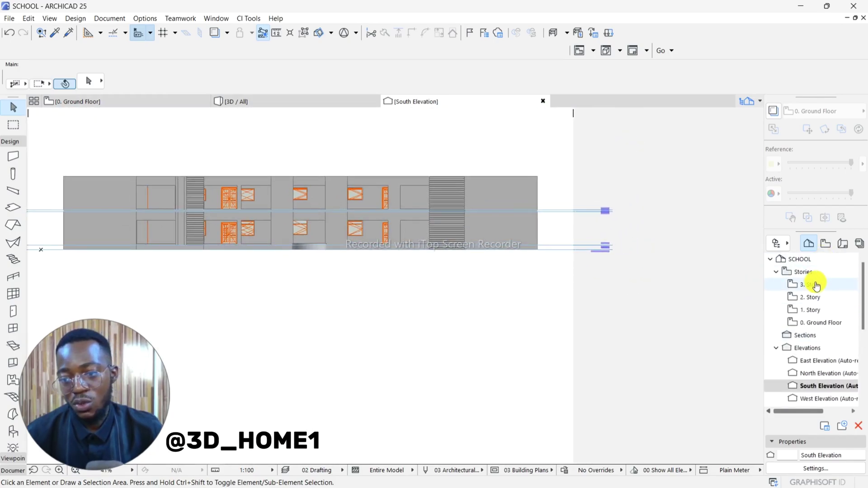
double_click(807, 324)
scroll(376, 286, down, 3)
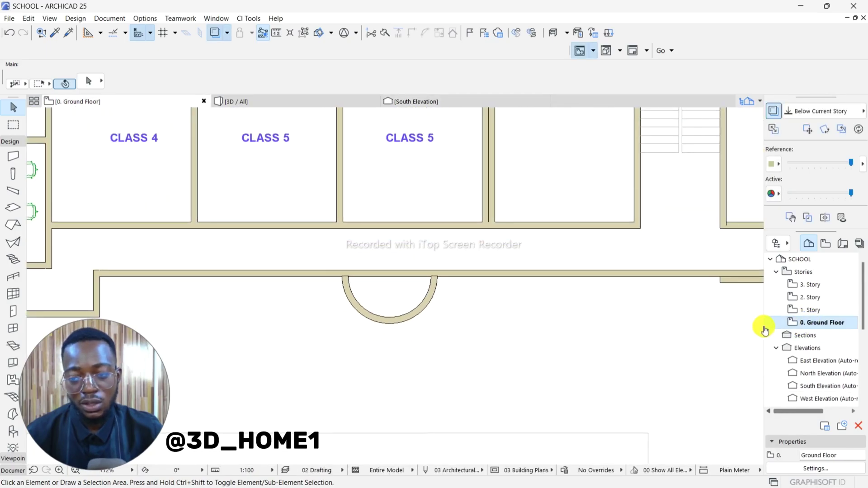
scroll(304, 305, up, 5)
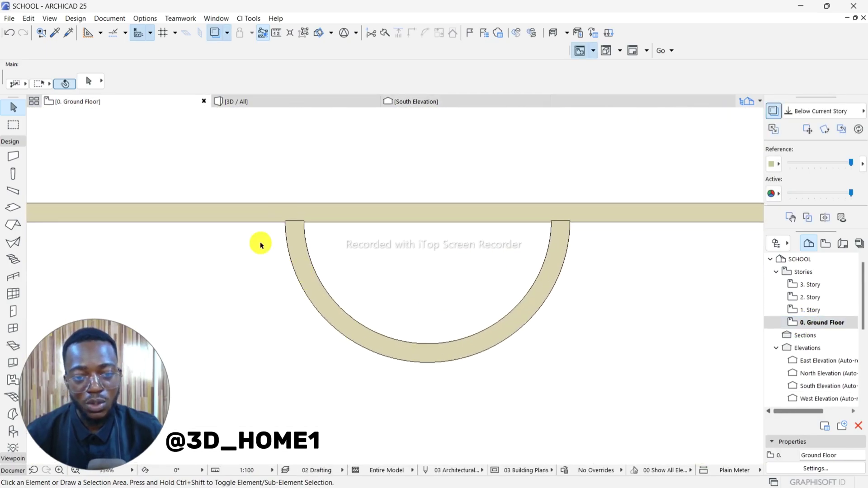
scroll(316, 253, down, 3)
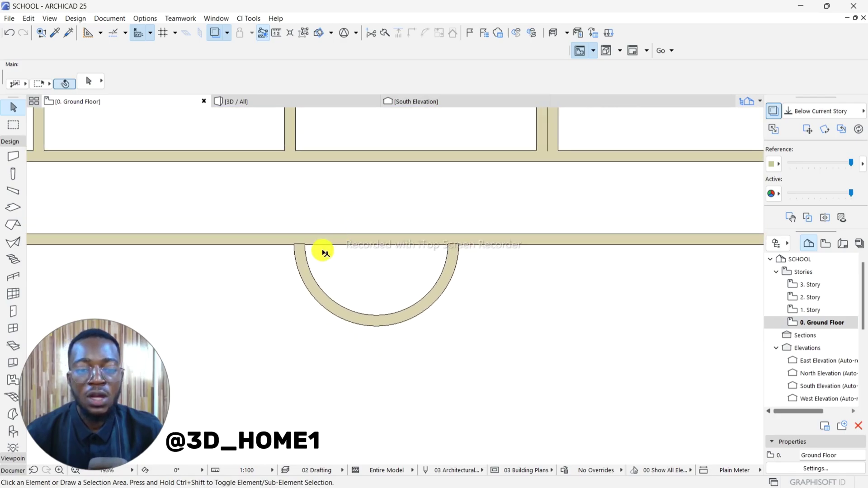
scroll(304, 246, up, 2)
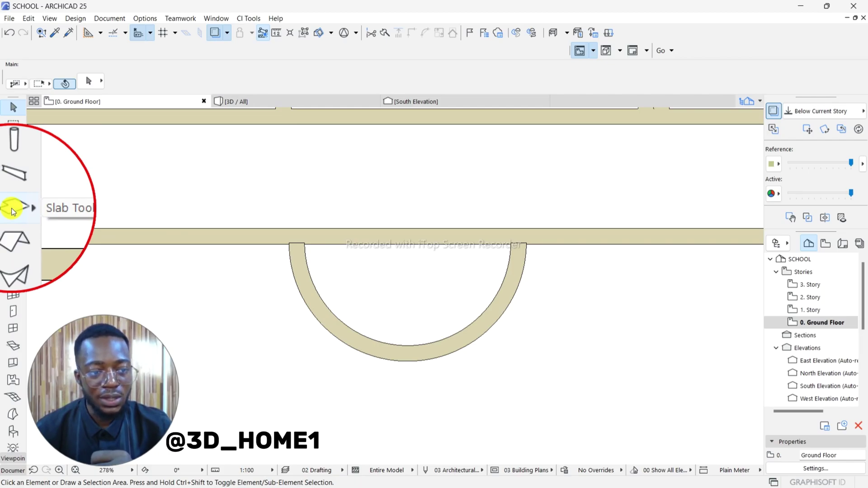
Activate the Slab tool and accept its default settings with a thickness of 150 and Concrete - Structural.
right_click(12, 211)
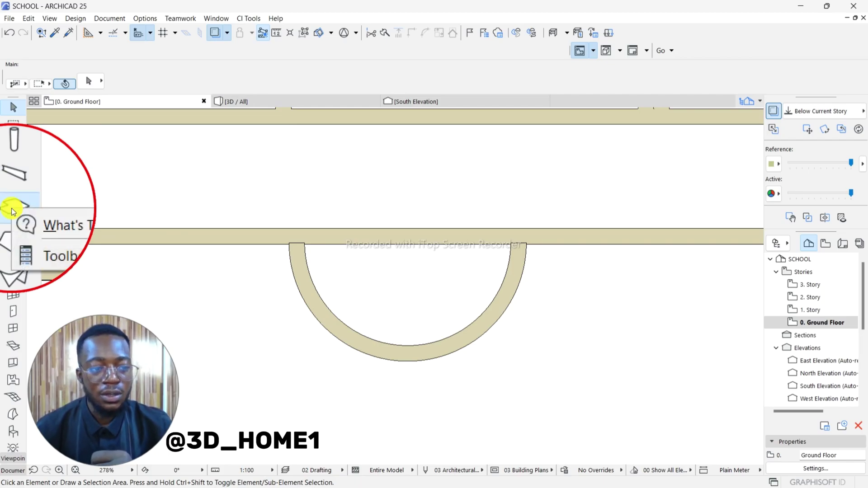
click(12, 208)
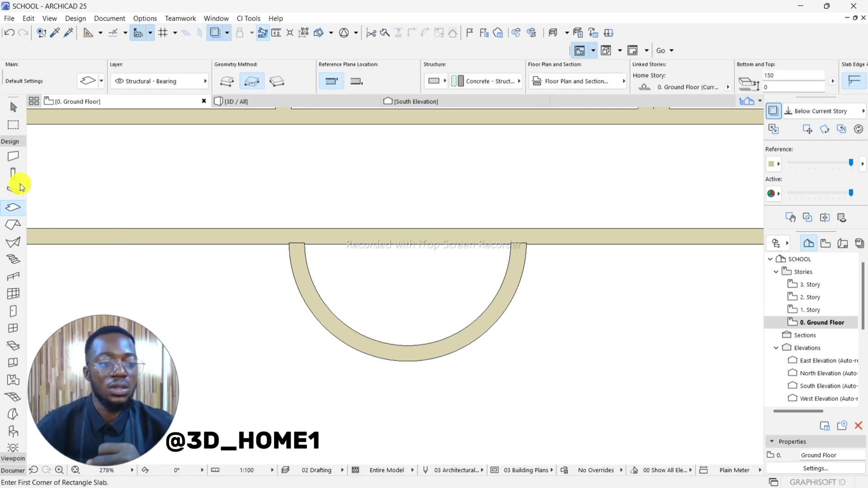
double_click(12, 208)
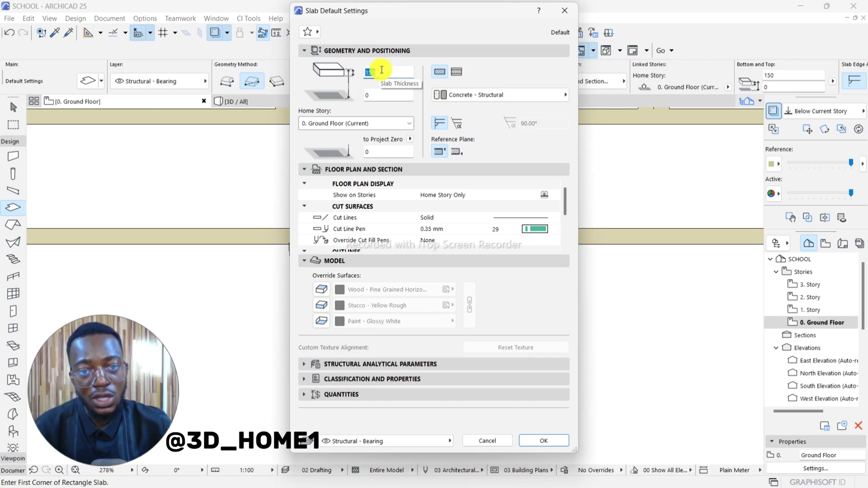
click(373, 70)
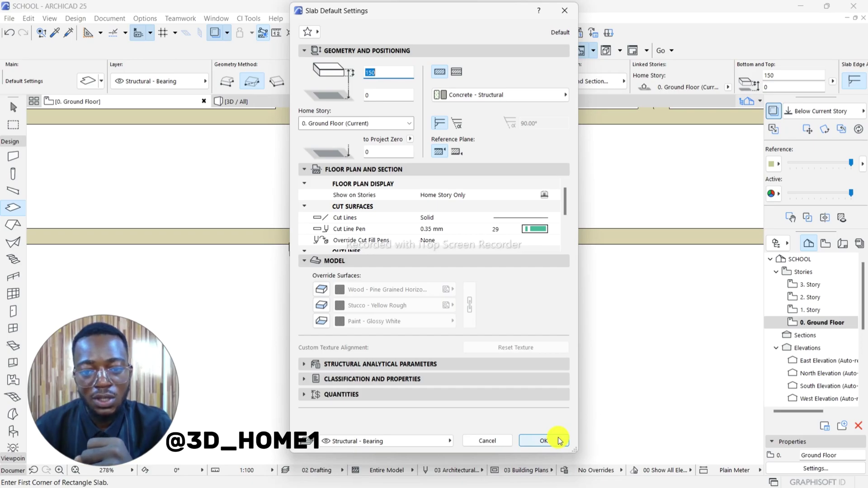
click(558, 437)
Draw a rectangular slab about 3418 by 138 across the open end of the semicircular wall, spanning its outer edges.
scroll(402, 287, down, 2)
scroll(362, 272, up, 3)
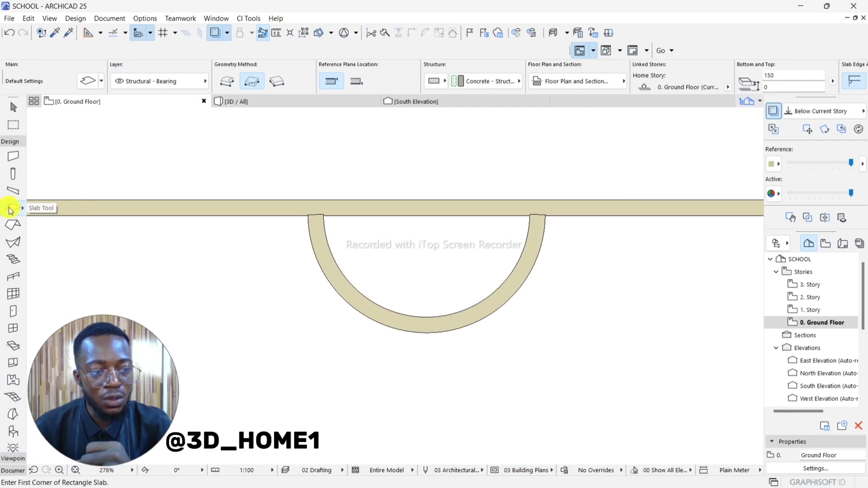
scroll(316, 214, up, 3)
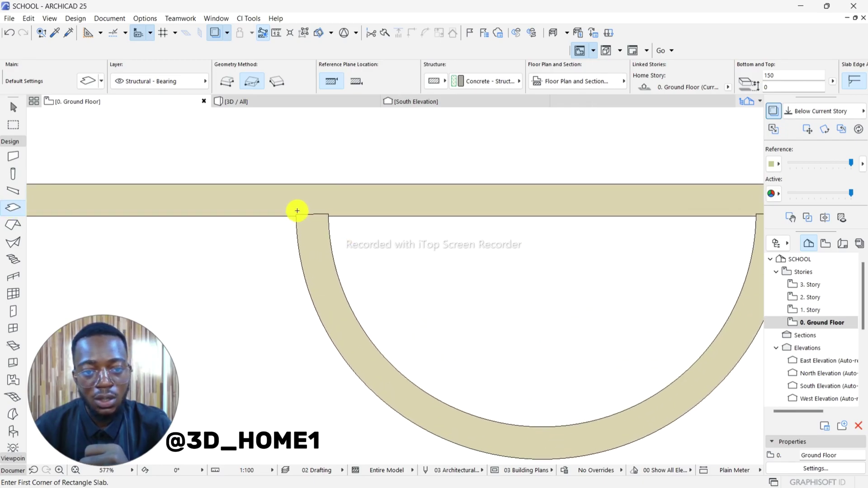
click(294, 210)
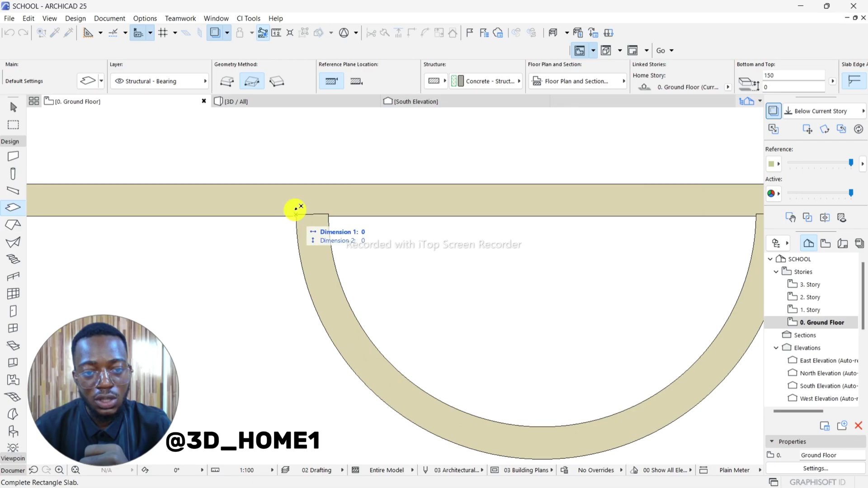
scroll(353, 240, down, 2)
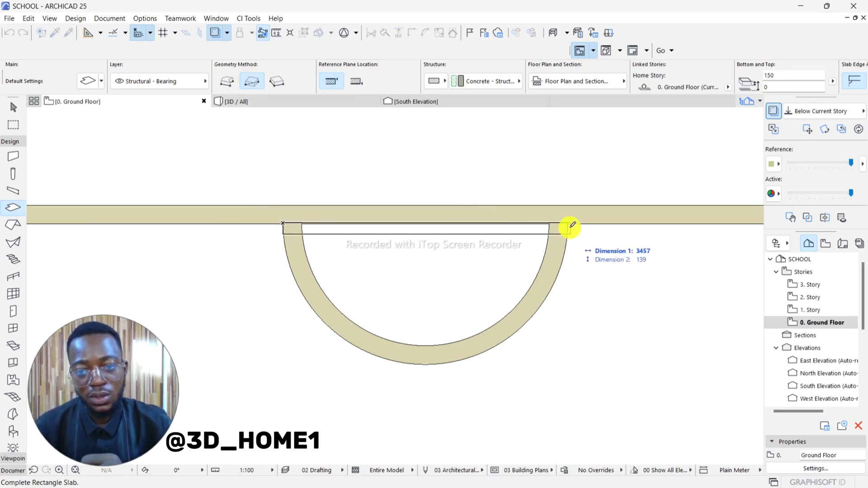
scroll(568, 229, up, 1)
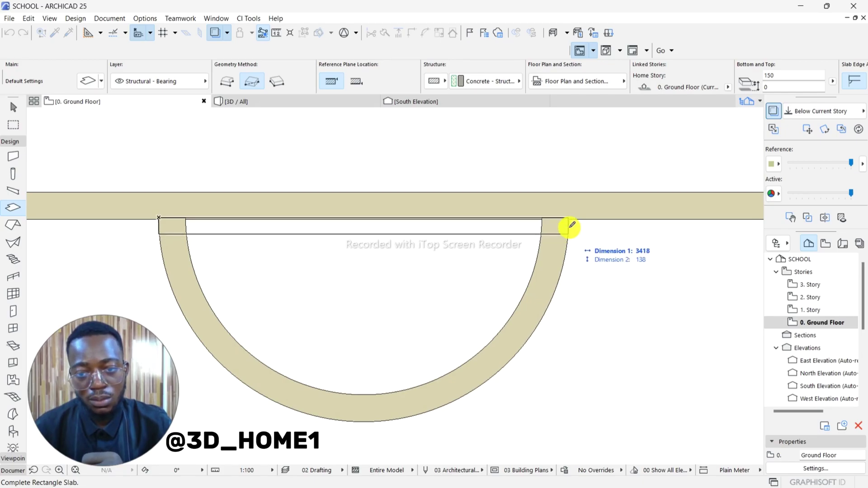
click(571, 226)
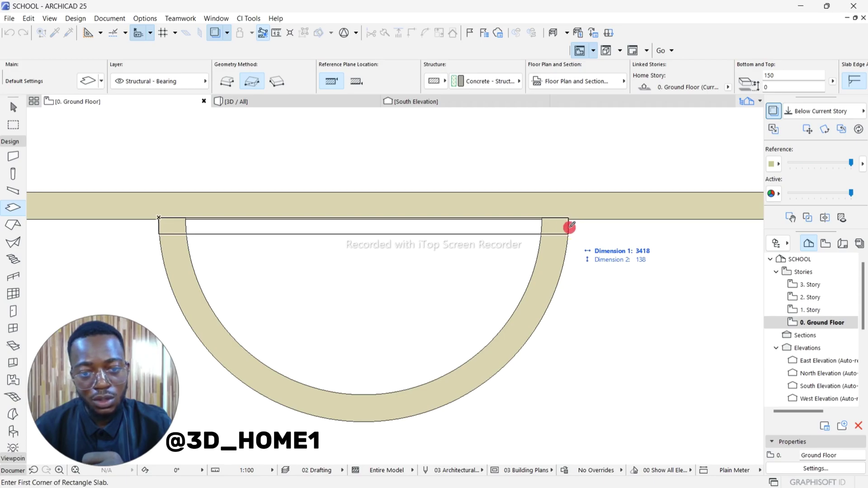
Select the thin rectangular slab and curve its long outer edge by tangent to match the semicircular wall's outer face.
scroll(497, 218, down, 2)
scroll(402, 210, up, 2)
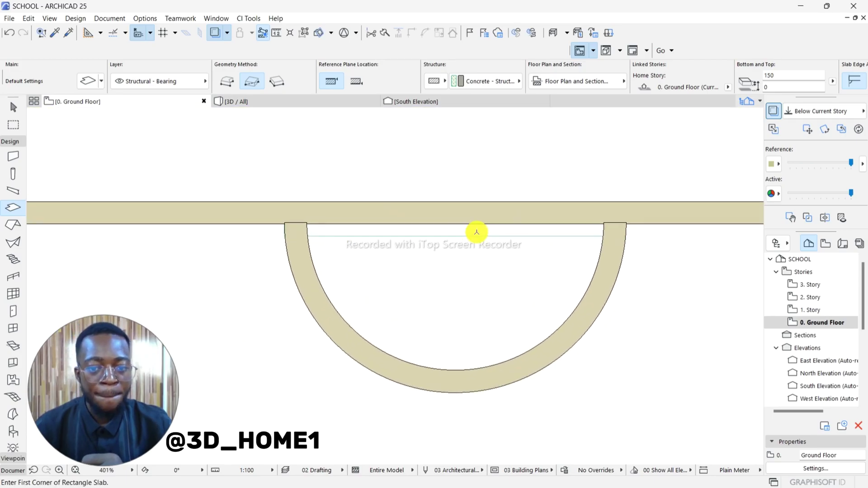
scroll(622, 219, up, 2)
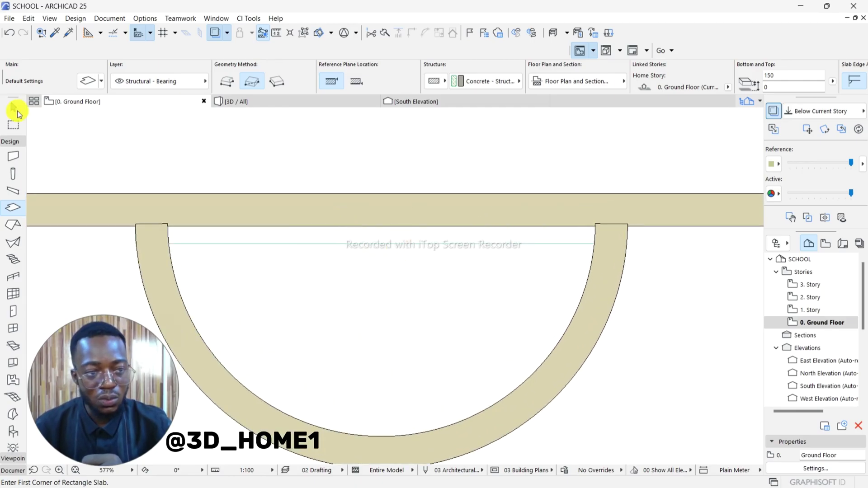
click(16, 108)
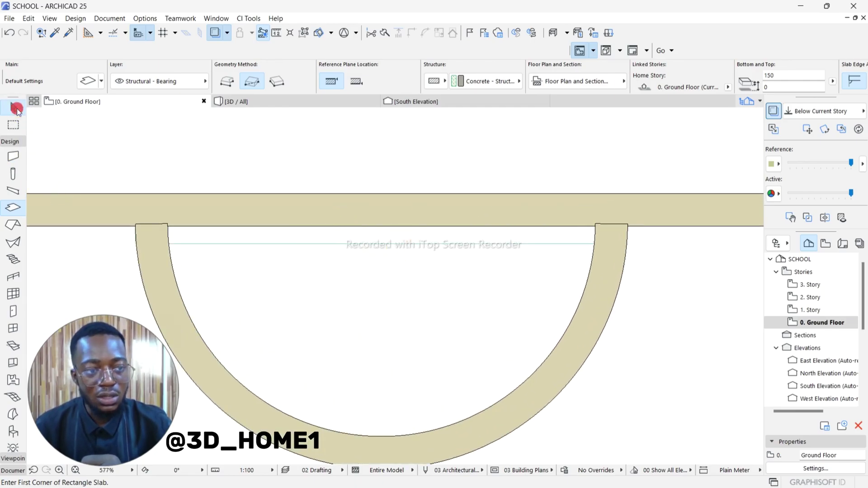
click(381, 245)
scroll(388, 228, down, 3)
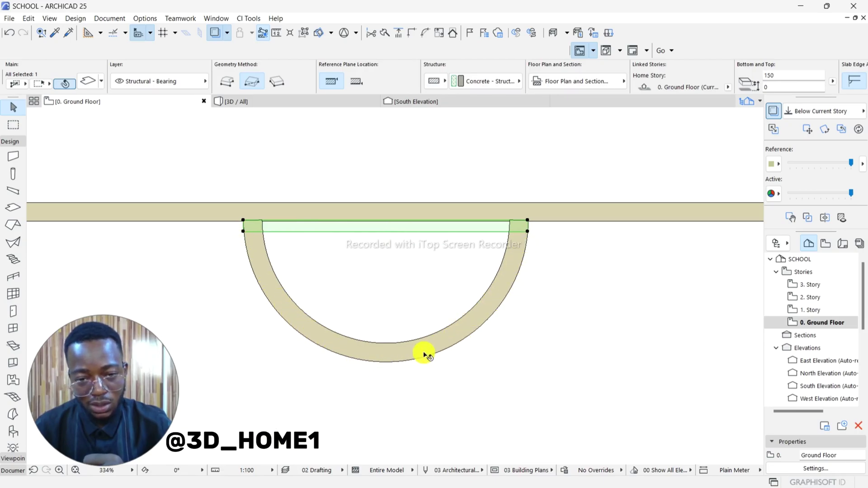
scroll(355, 235, up, 1)
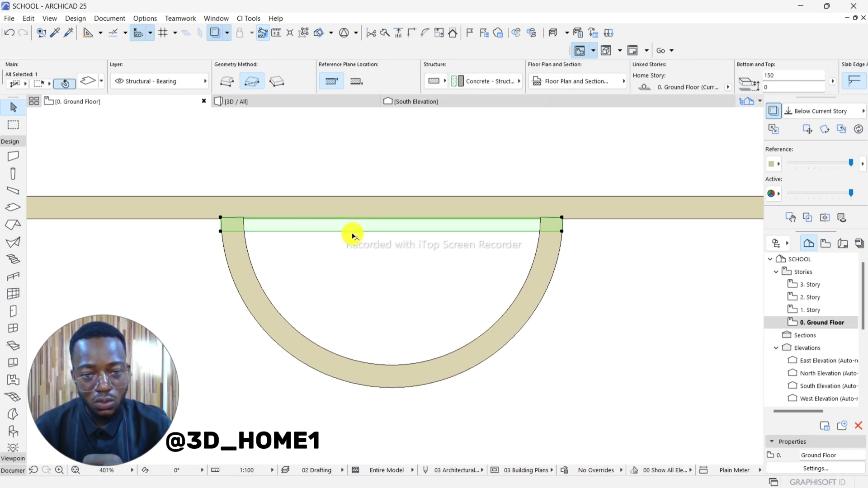
scroll(359, 231, up, 1)
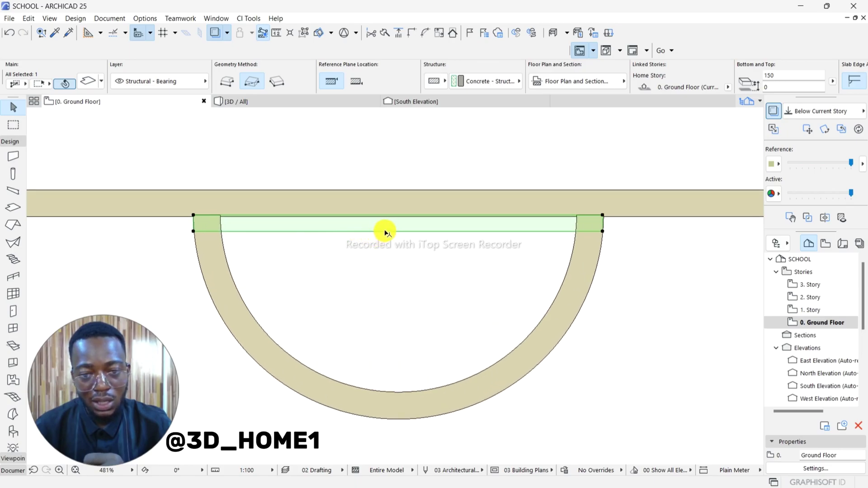
click(385, 232)
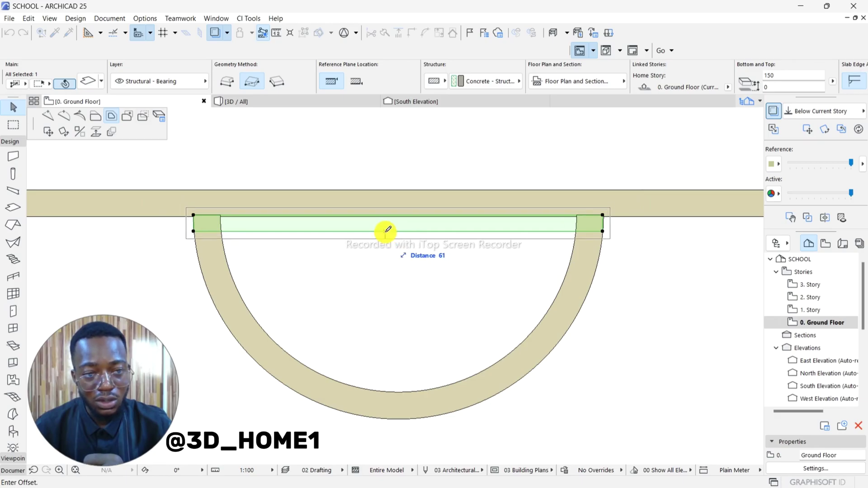
click(79, 117)
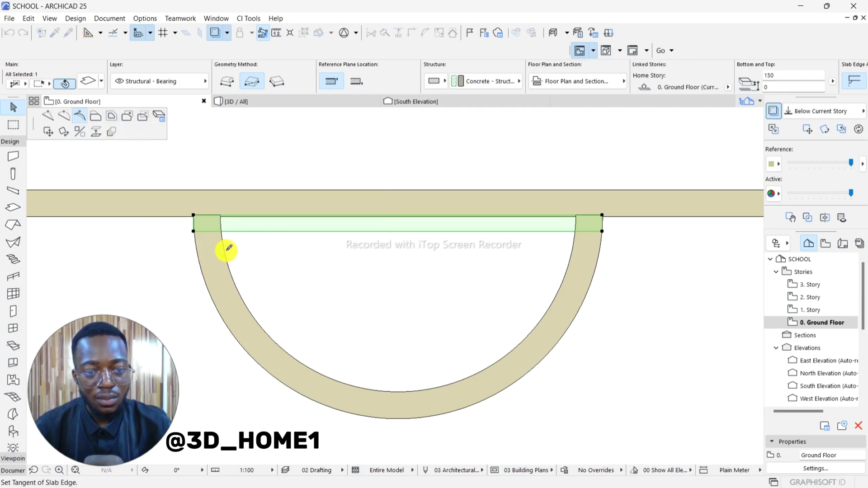
scroll(226, 247, down, 2)
scroll(206, 283, up, 2)
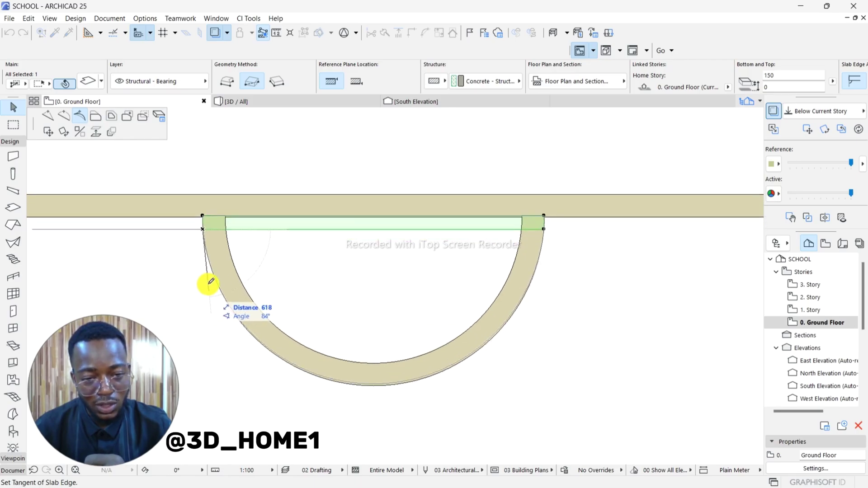
scroll(258, 333, up, 2)
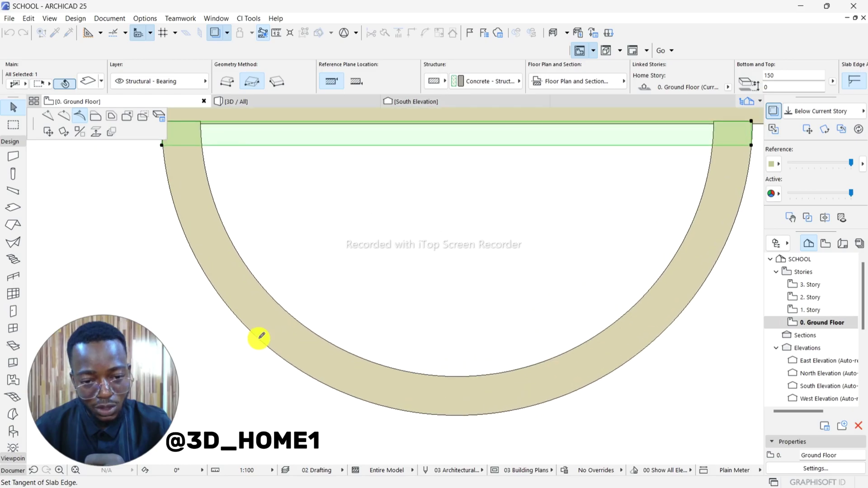
click(179, 304)
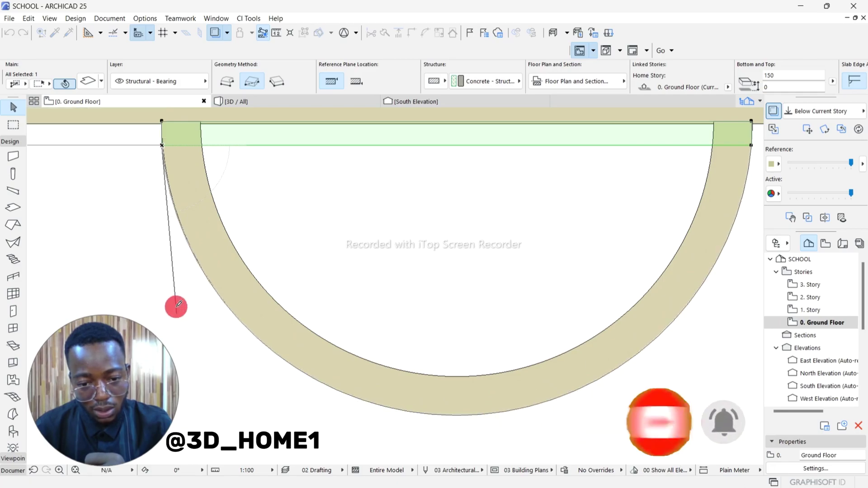
Create an outward offset copy of the semicircular slab at a distance of 300.
scroll(213, 284, down, 5)
scroll(276, 265, up, 3)
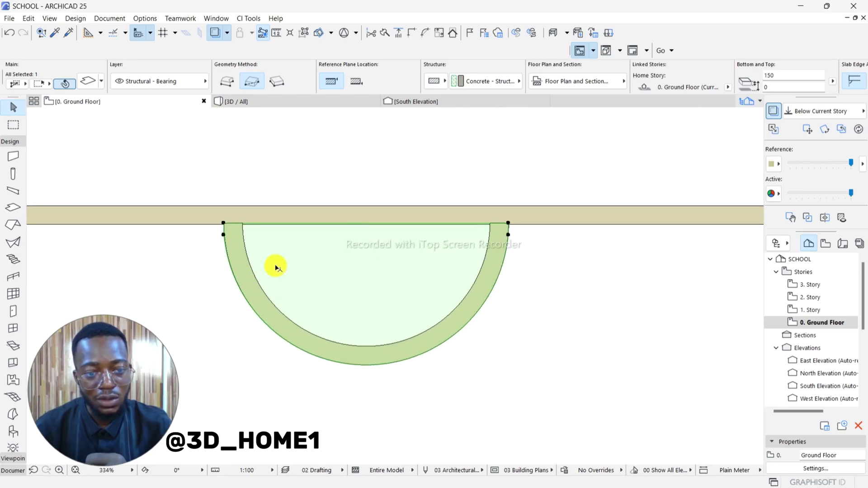
click(241, 288)
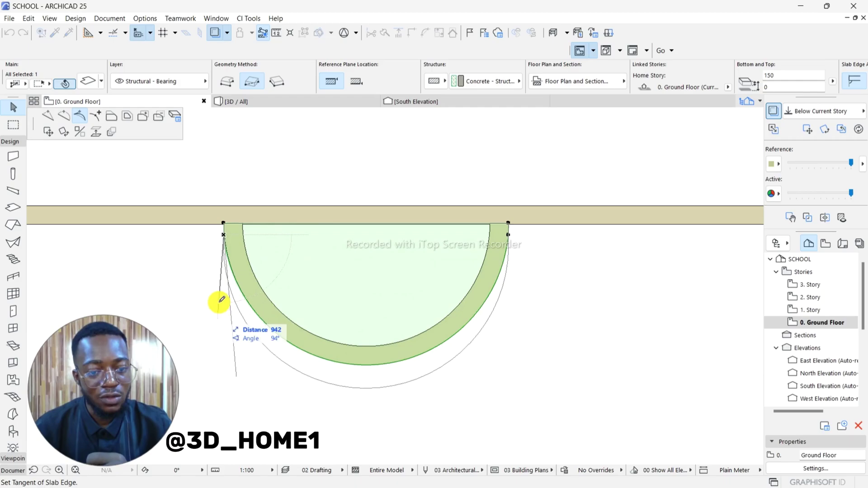
click(127, 117)
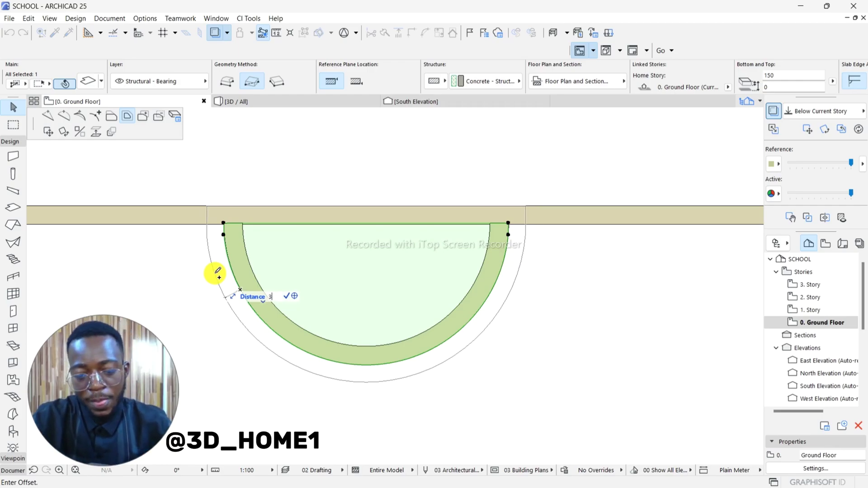
key(Return)
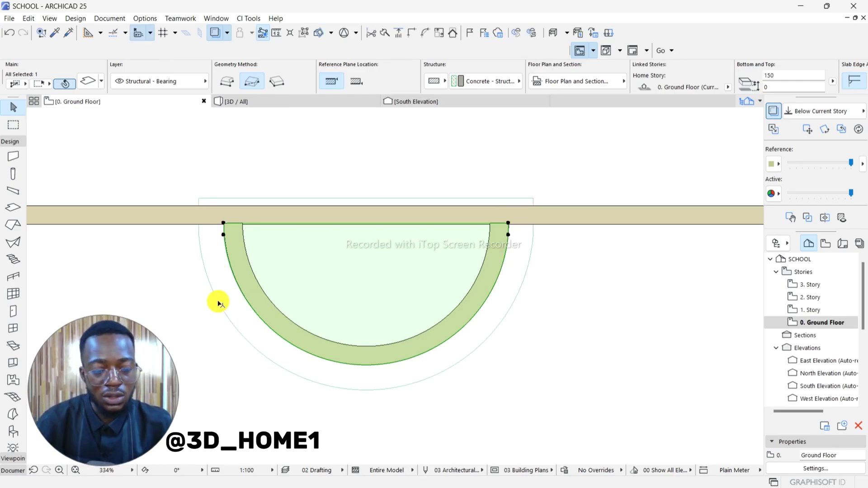
Select the larger offset slab and create another outward offset copy of it at a distance of 300.
scroll(281, 311, down, 1)
scroll(281, 311, up, 2)
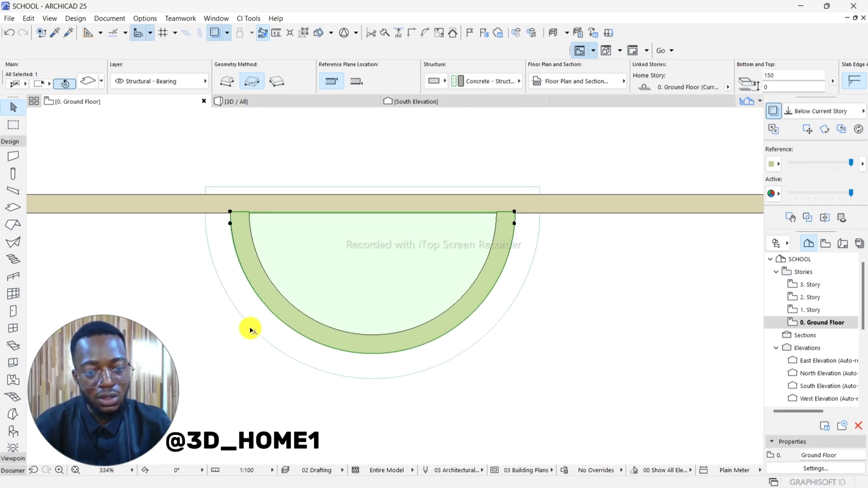
scroll(282, 311, down, 1)
scroll(281, 308, up, 2)
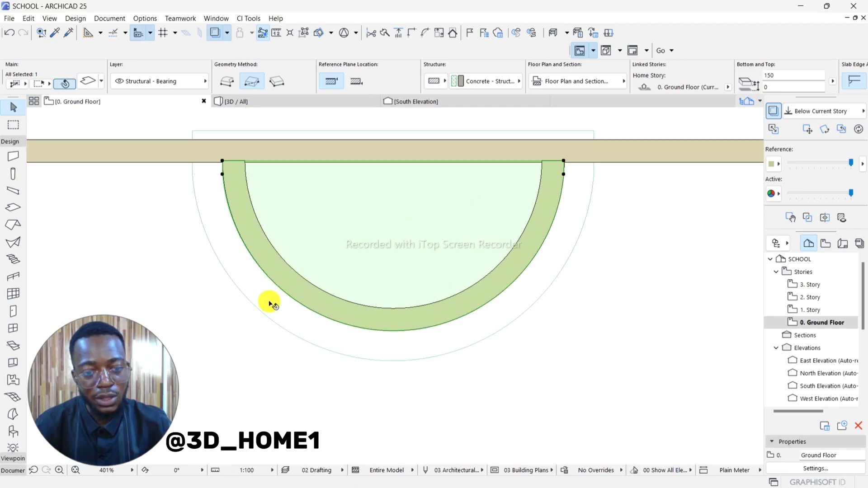
scroll(271, 308, down, 2)
scroll(271, 314, up, 1)
scroll(271, 316, up, 1)
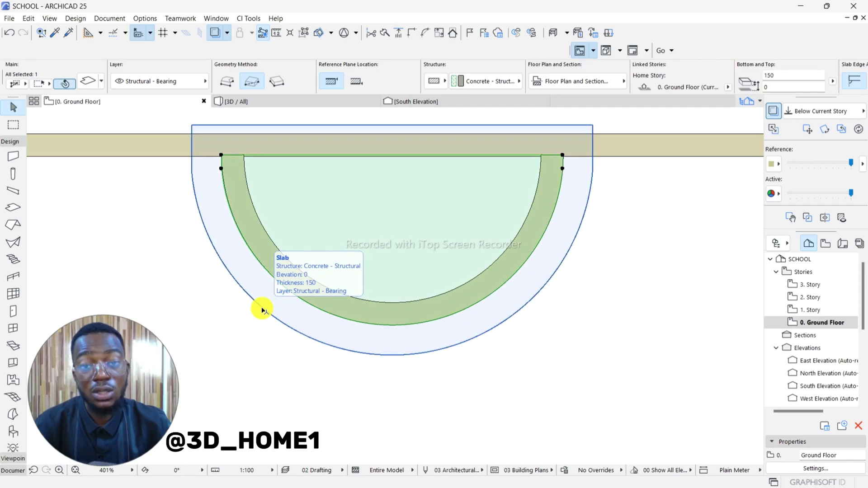
click(260, 309)
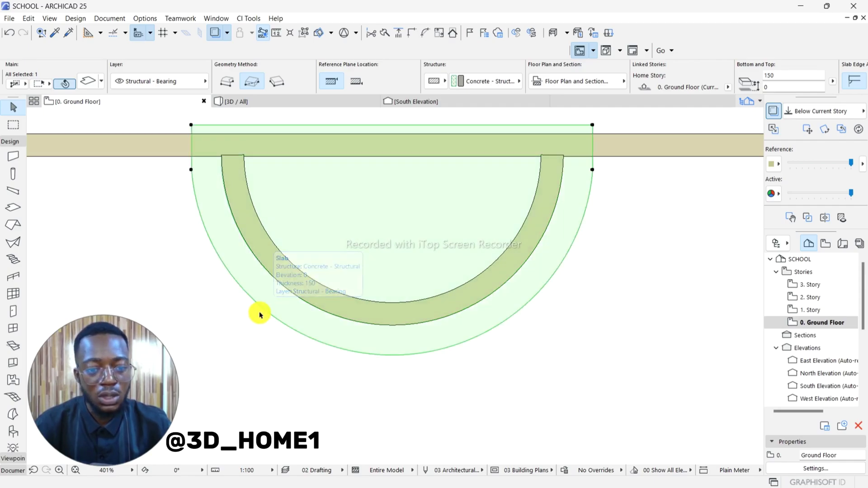
click(261, 306)
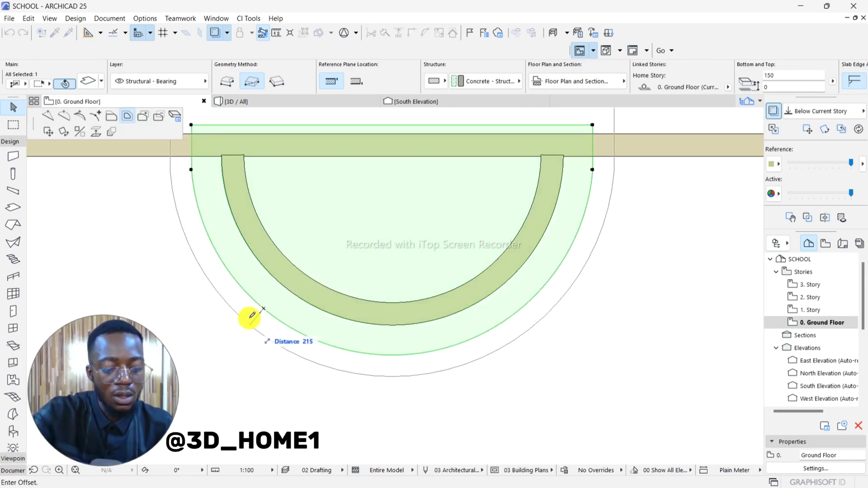
text(300)
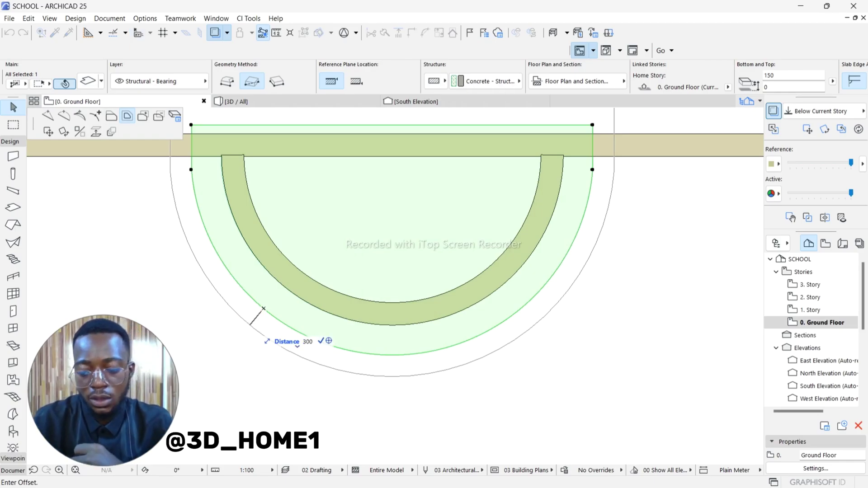
key(Return)
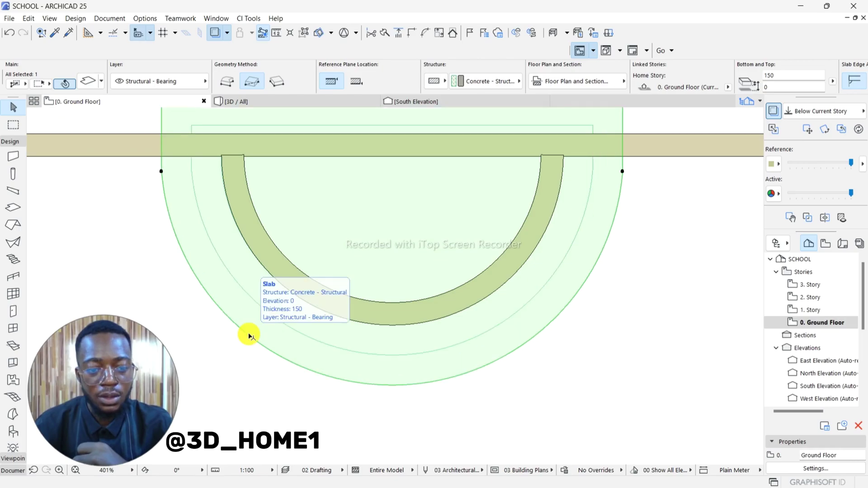
Offset a copy of the second enlarged slab outward by 300 to form the outermost slab.
click(248, 336)
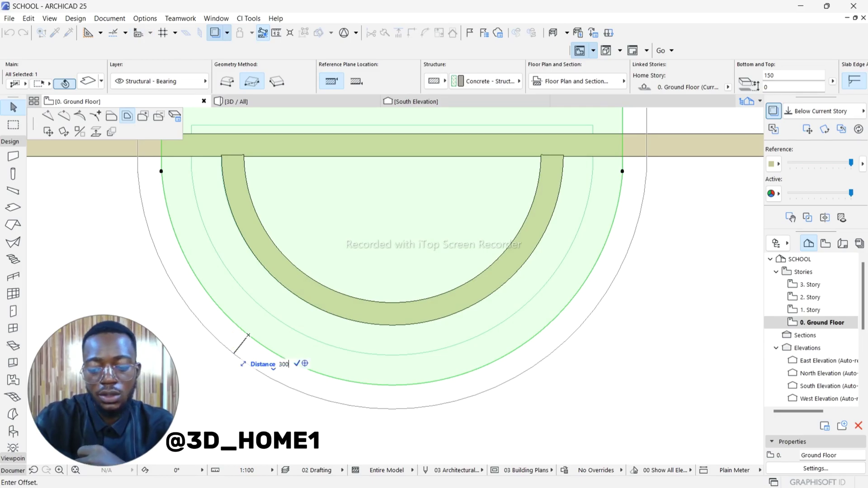
click(229, 352)
scroll(298, 362, down, 3)
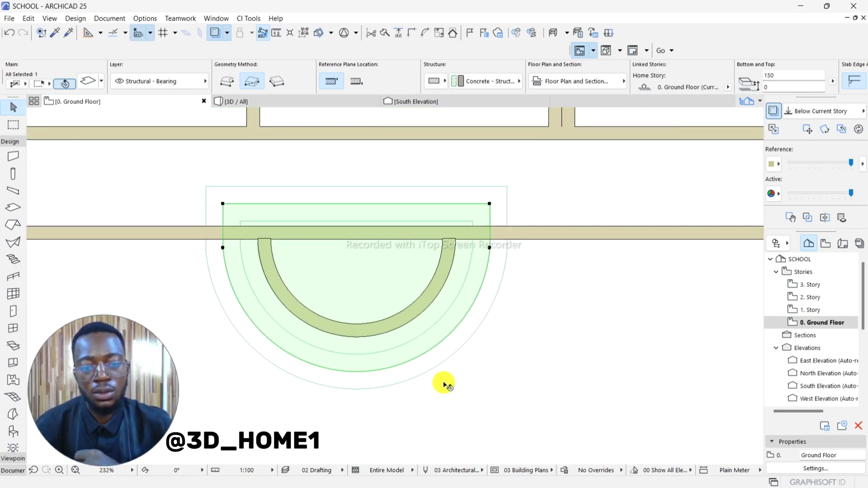
click(479, 370)
click(483, 306)
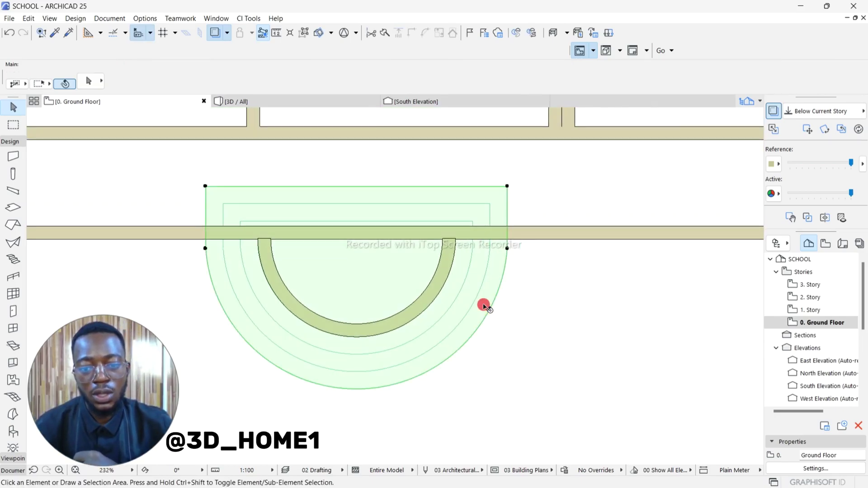
click(489, 333)
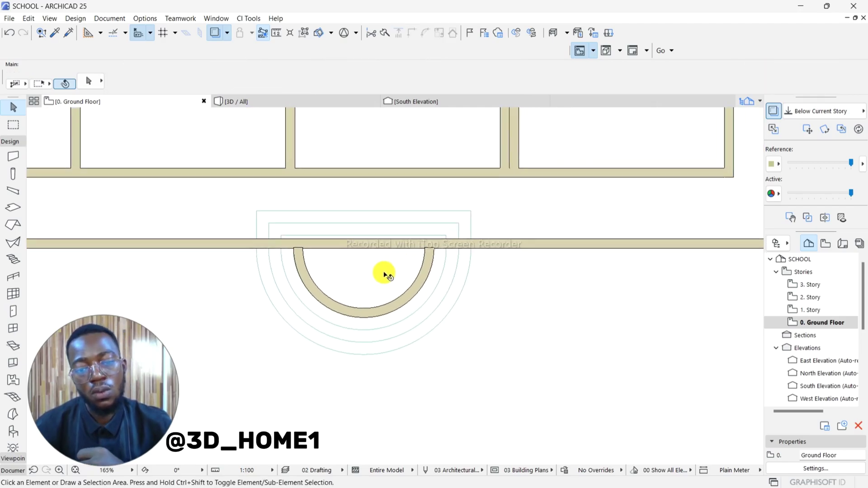
scroll(288, 293, up, 2)
click(320, 280)
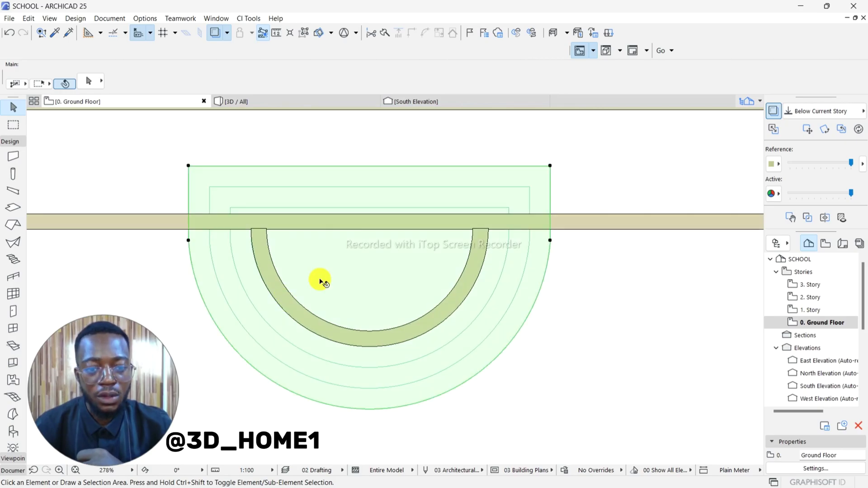
click(236, 401)
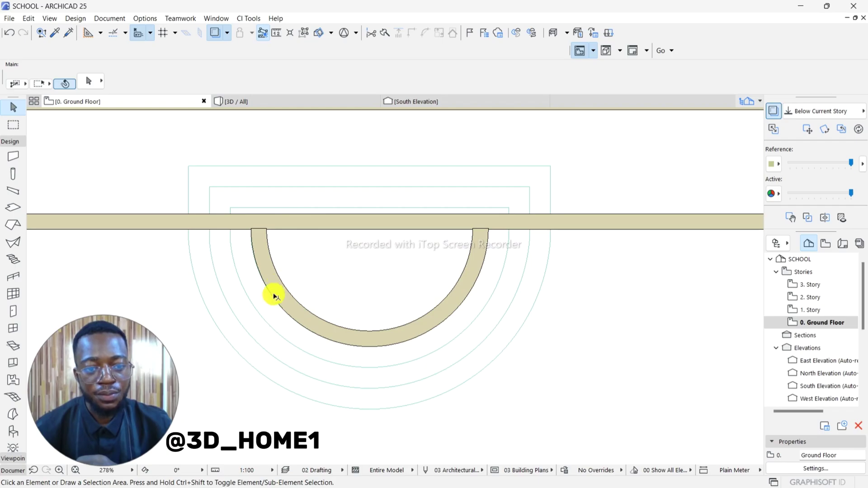
In the 3D view, set the top elevation of the innermost semicircular entrance slab to 600.
scroll(325, 178, down, 1)
click(266, 107)
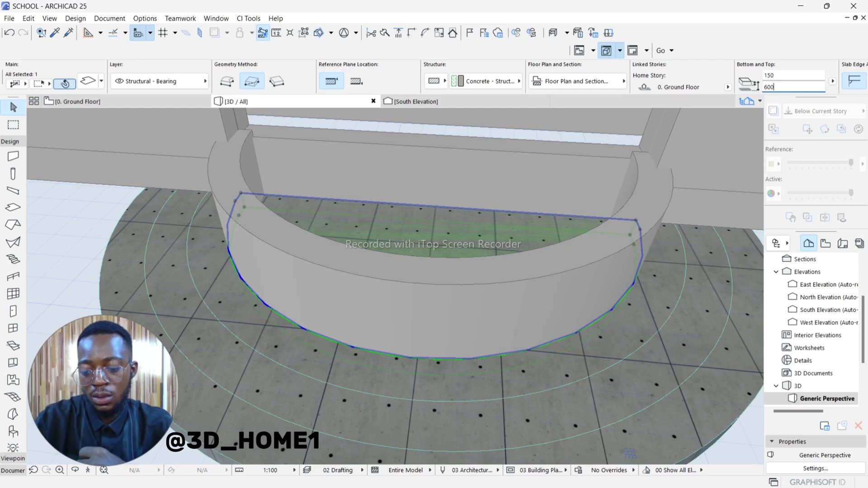
key(Return)
scroll(638, 129, down, 3)
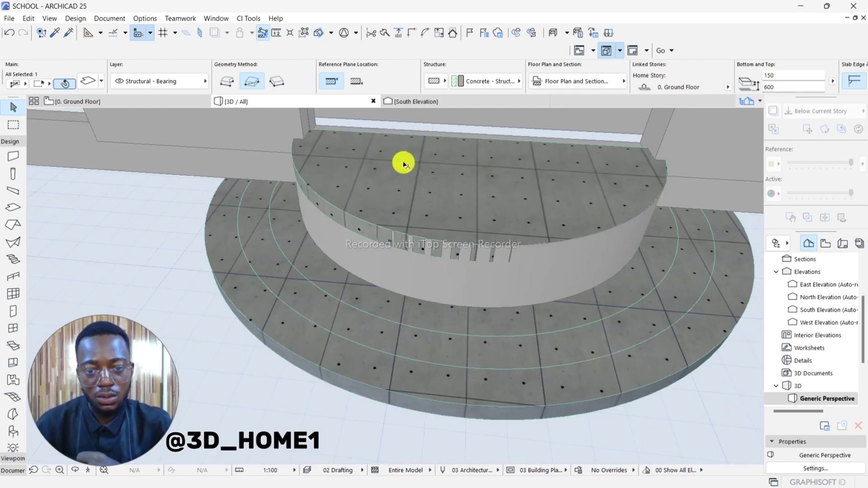
click(165, 212)
Raise the smallest offset slab around the entrance wall vertically to a top elevation of about 349.
scroll(267, 242, up, 3)
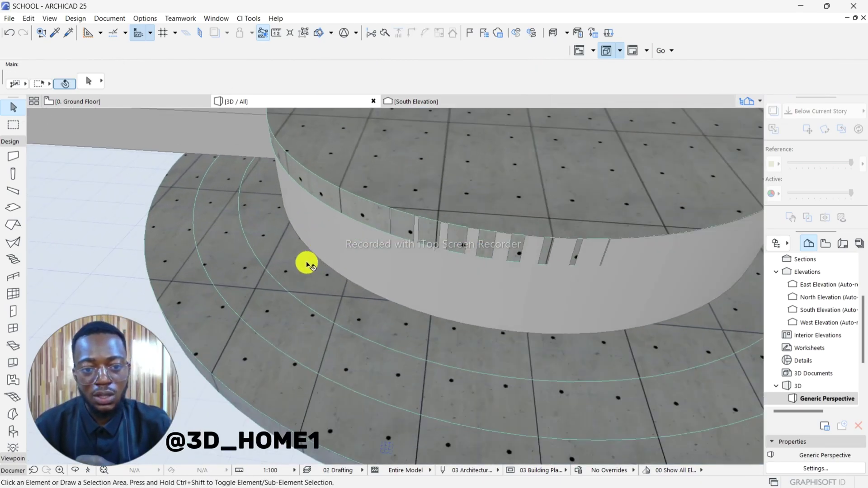
click(279, 248)
scroll(279, 248, down, 2)
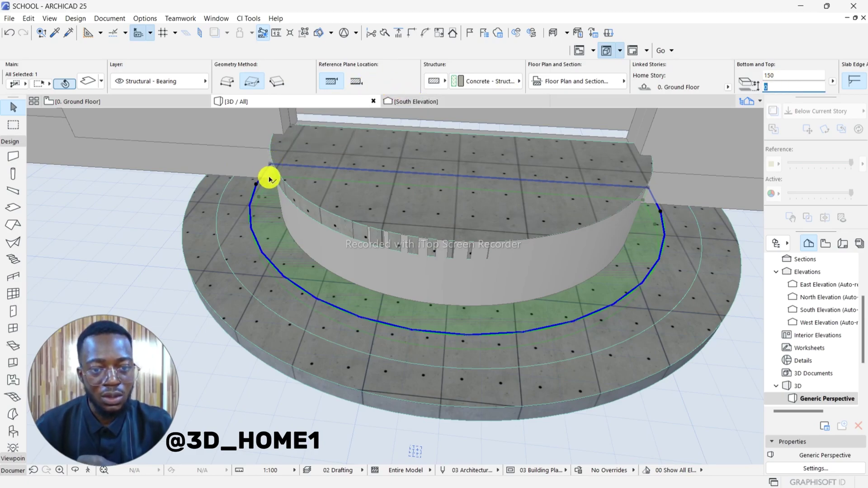
click(271, 162)
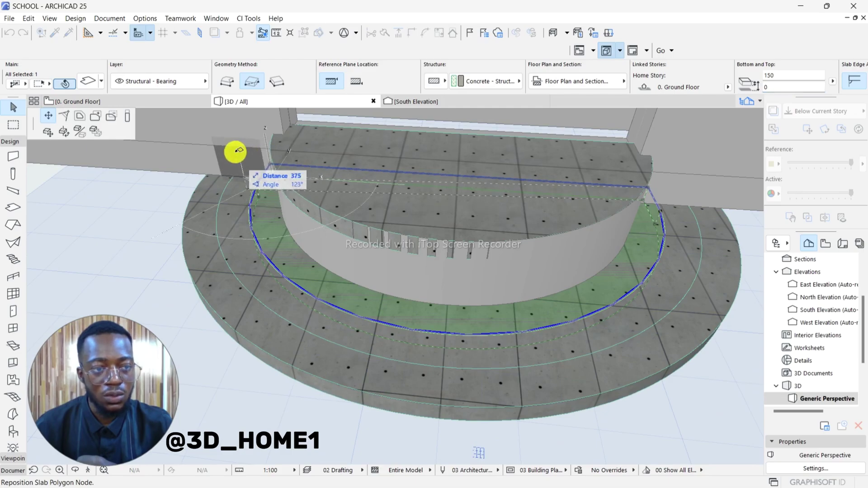
click(48, 131)
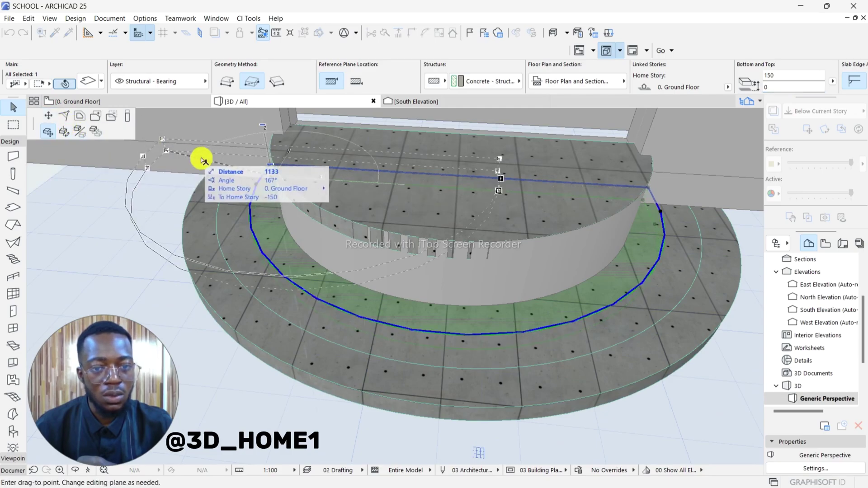
click(269, 145)
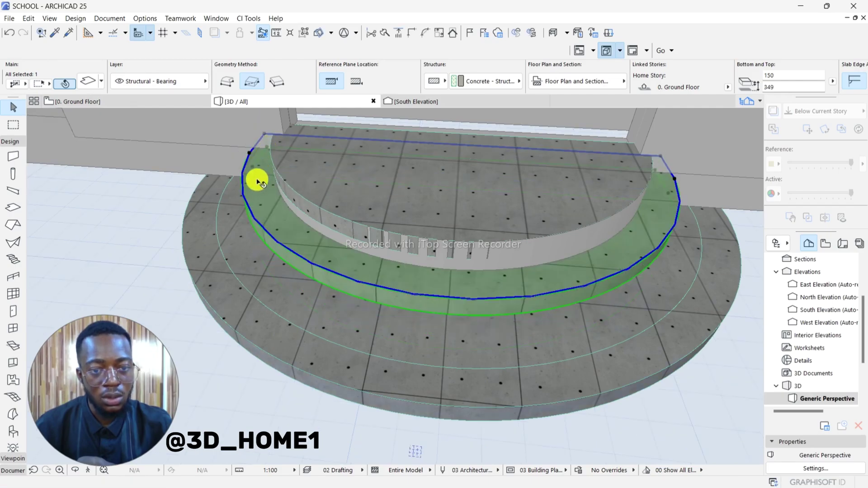
Raise the middle offset slab vertically to a top elevation of about 122.
click(224, 208)
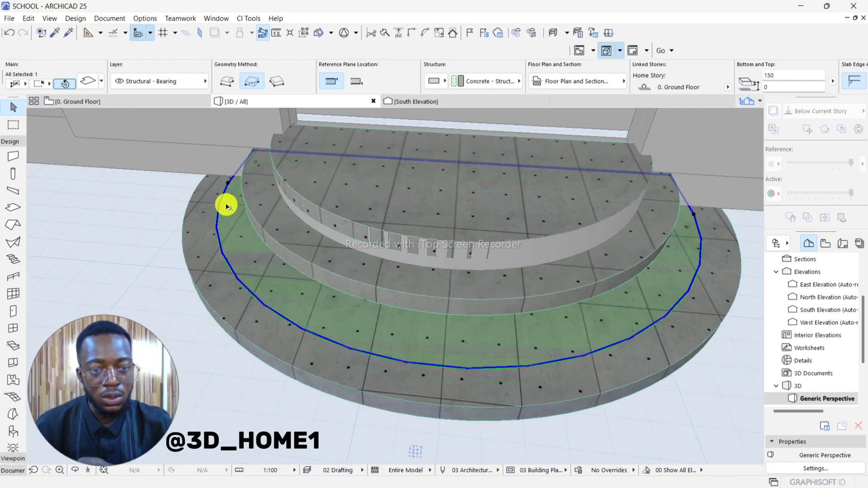
click(255, 163)
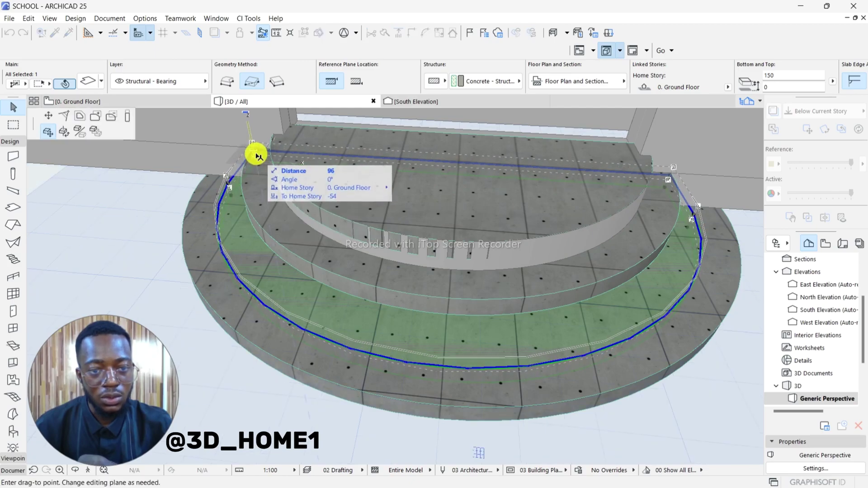
click(253, 153)
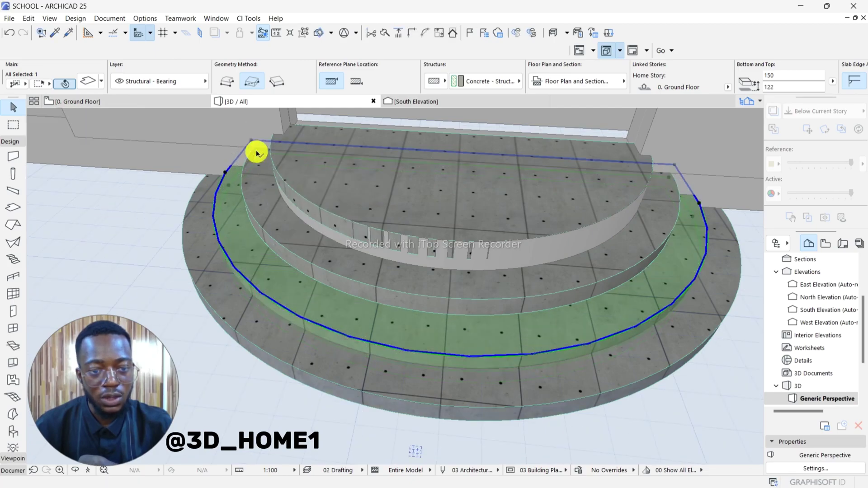
scroll(323, 246, down, 2)
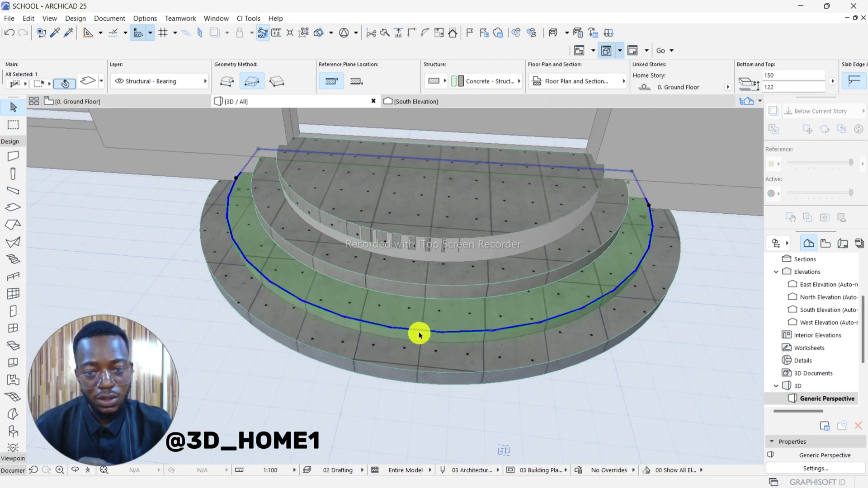
In the South Elevation, set the top elevation of the outermost, widest slab to 150.
click(413, 100)
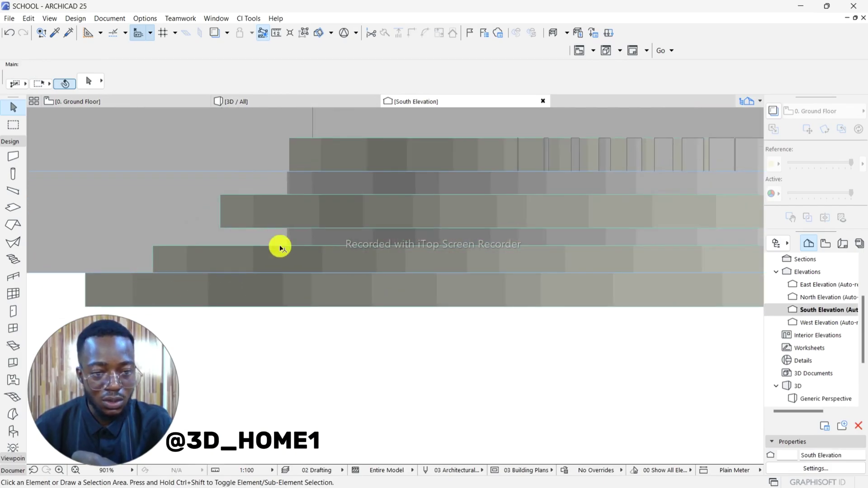
scroll(244, 251, up, 3)
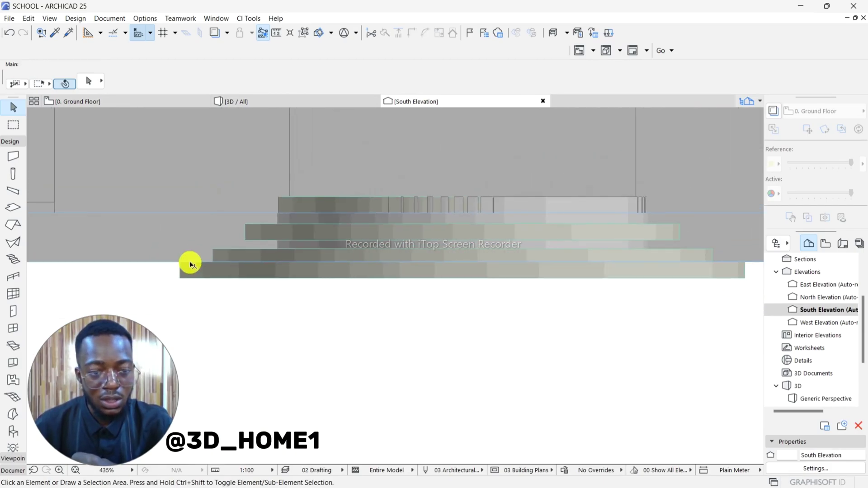
scroll(329, 277, down, 7)
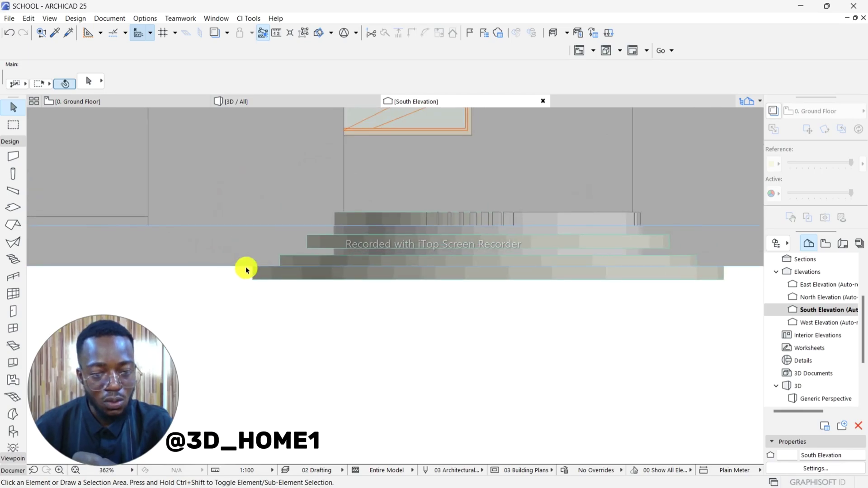
scroll(258, 292, down, 3)
scroll(248, 283, up, 5)
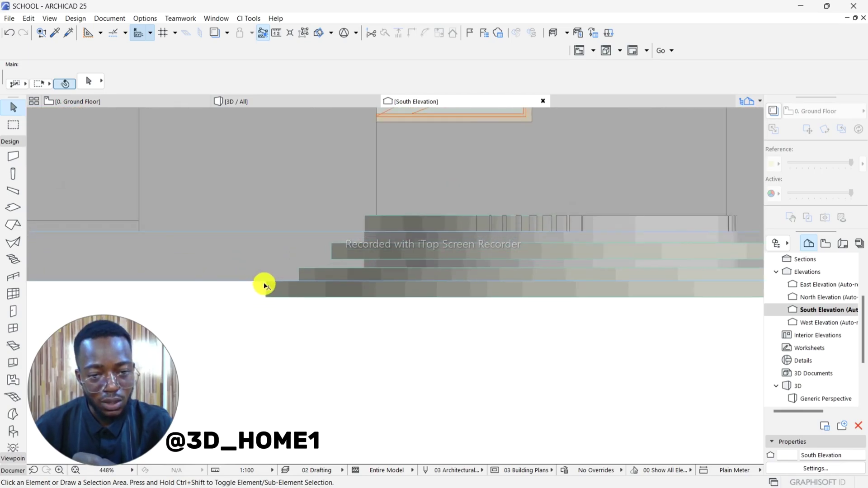
scroll(272, 285, up, 2)
click(310, 293)
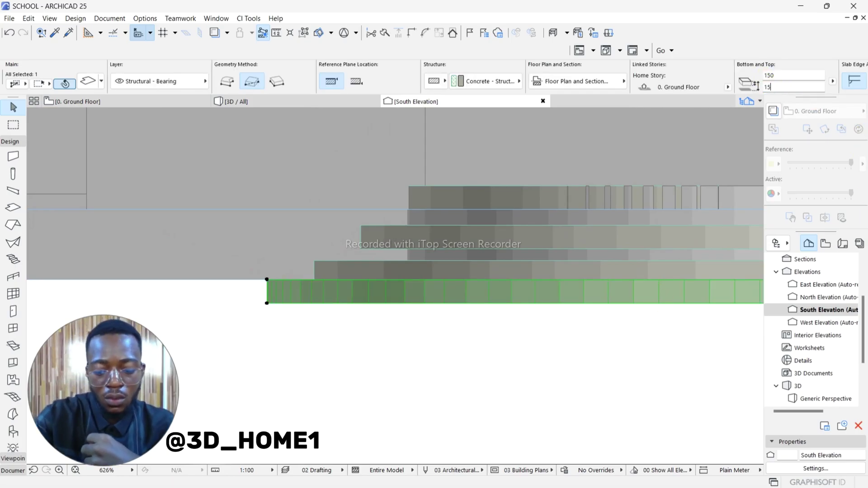
key(Return)
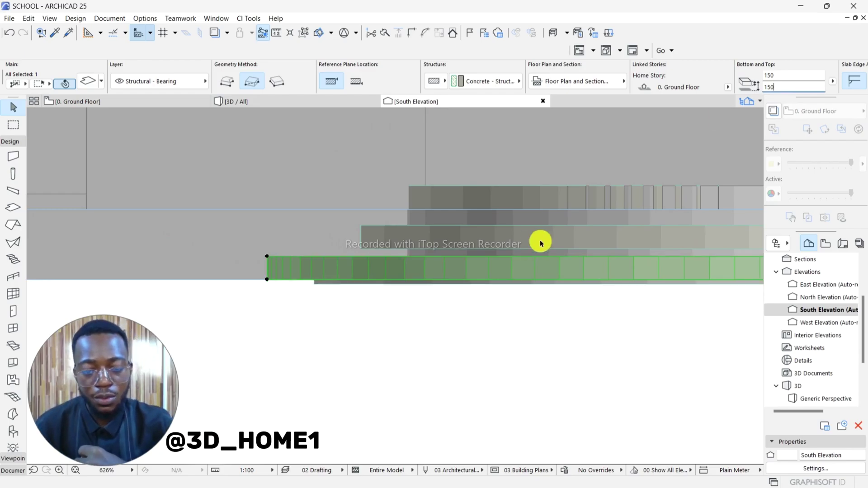
Move the second-widest slab up so it rests on the outermost slab, with its top at 300.
scroll(270, 267, up, 3)
scroll(337, 315, down, 3)
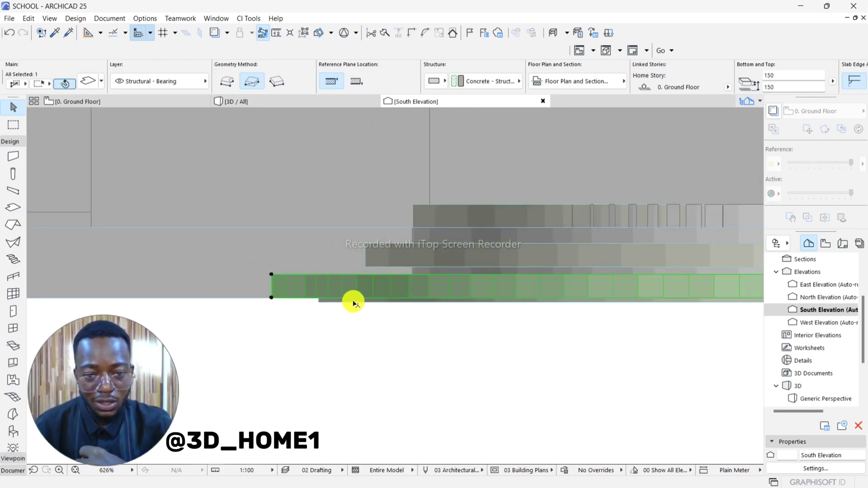
click(350, 301)
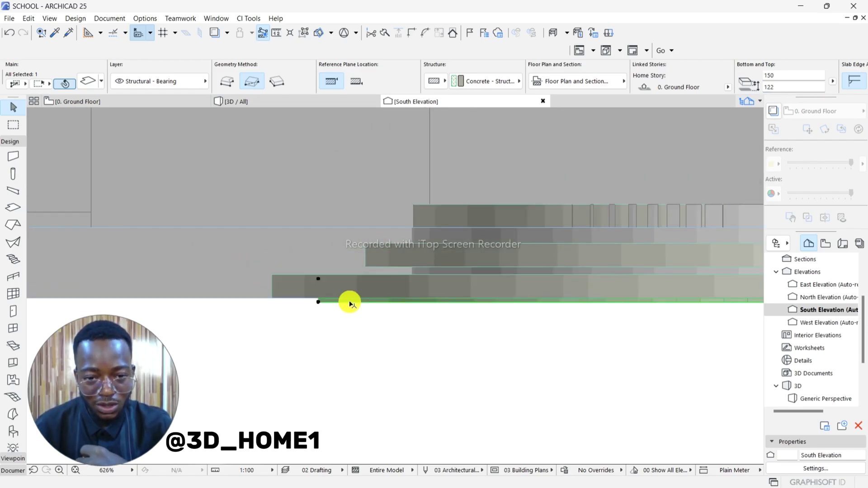
scroll(316, 302, up, 2)
click(318, 300)
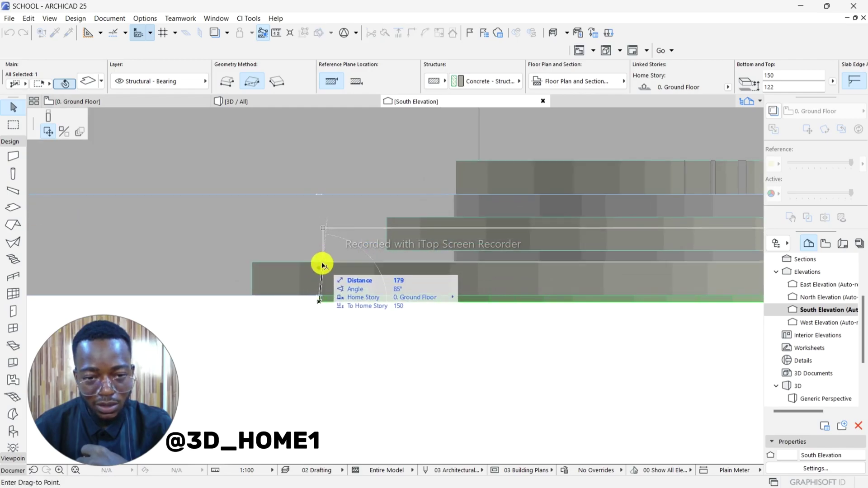
click(320, 263)
scroll(349, 273, down, 2)
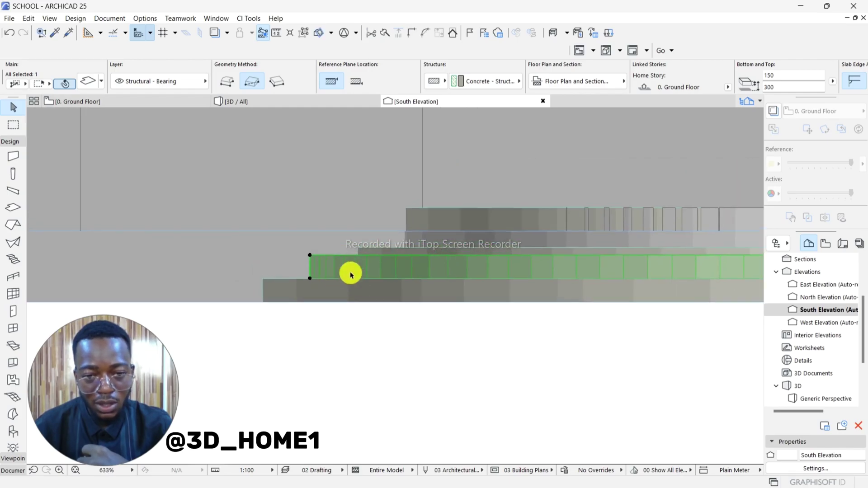
click(373, 254)
scroll(372, 254, up, 3)
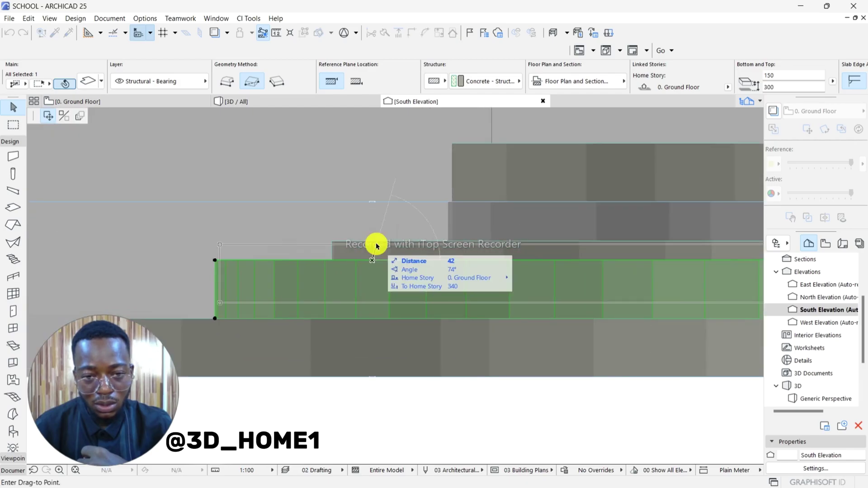
key(Escape)
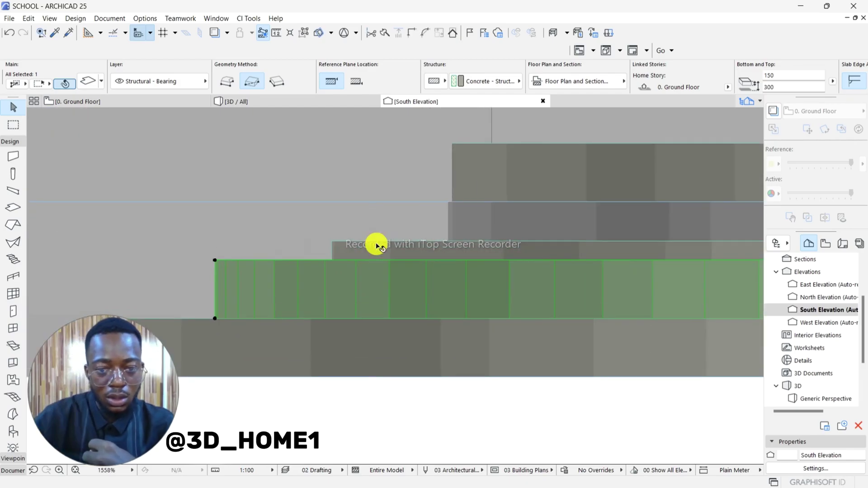
Move the smallest offset slab up onto the second-widest slab's upper face, with its top at 450.
click(377, 248)
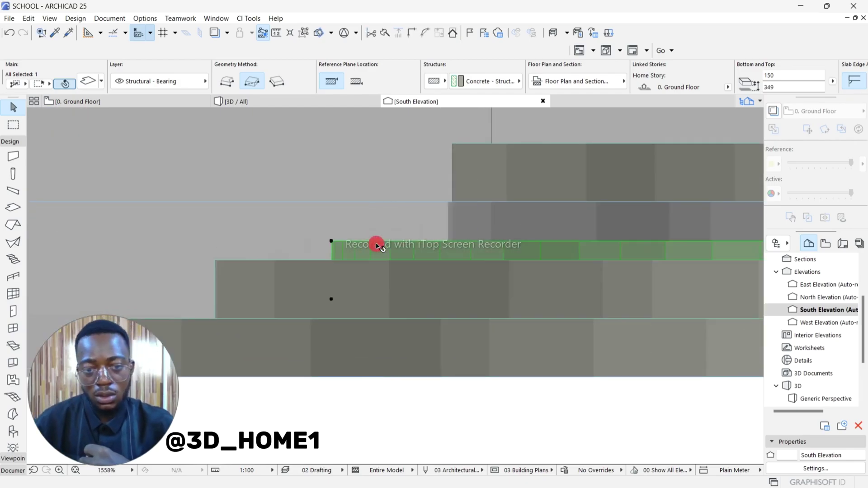
click(332, 300)
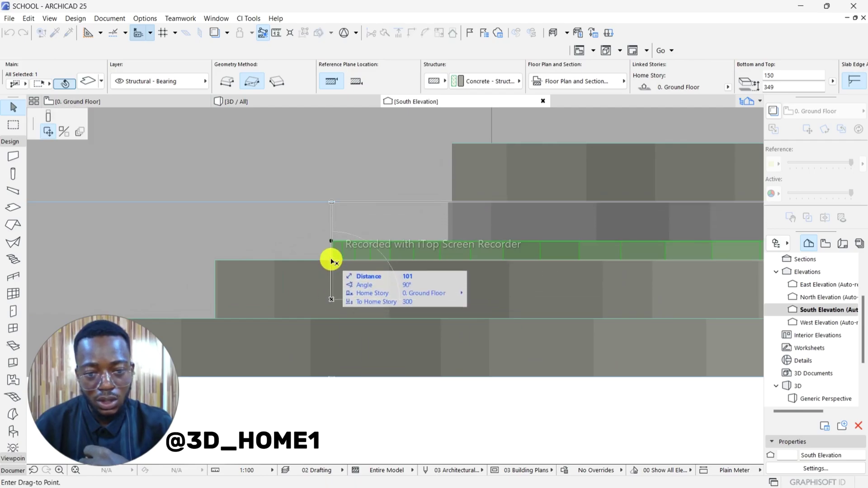
click(332, 260)
scroll(218, 277, down, 5)
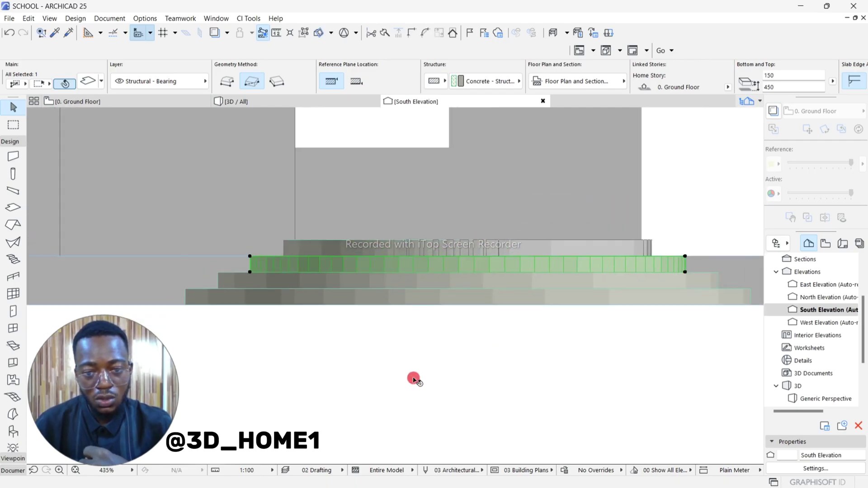
scroll(474, 265, down, 2)
scroll(395, 310, up, 4)
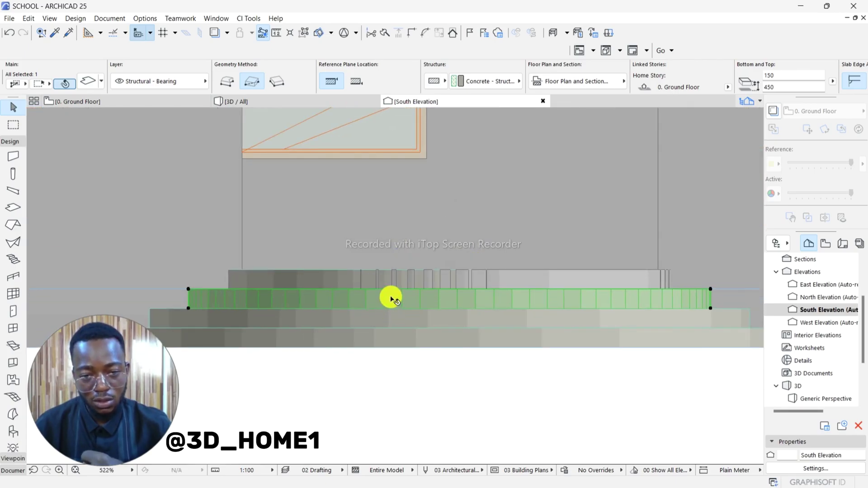
scroll(388, 354, down, 3)
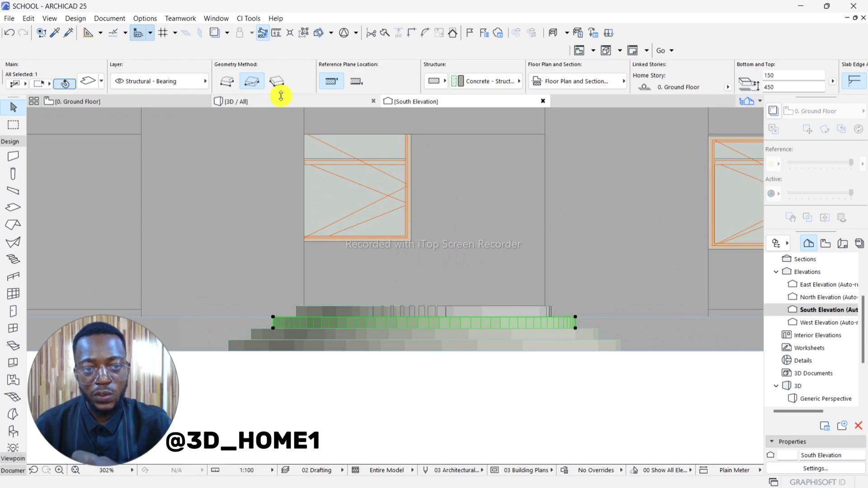
In the 3D view, delete the semicircular wall beneath the top entrance slab.
click(277, 104)
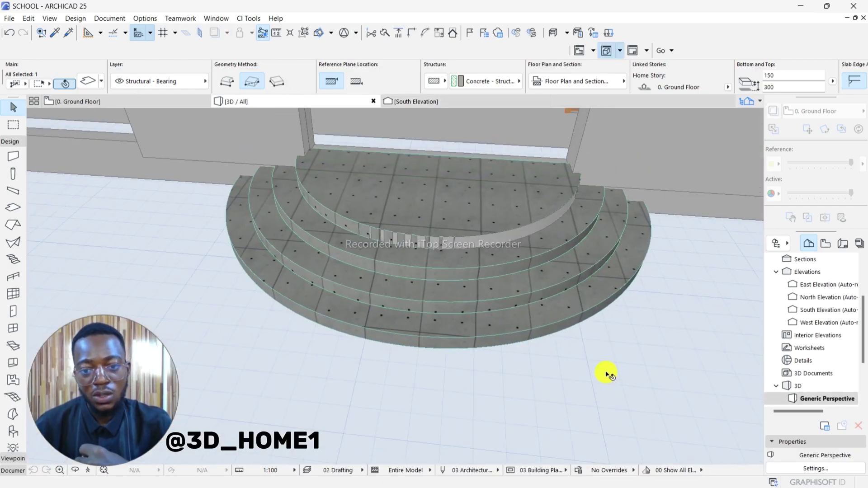
click(516, 364)
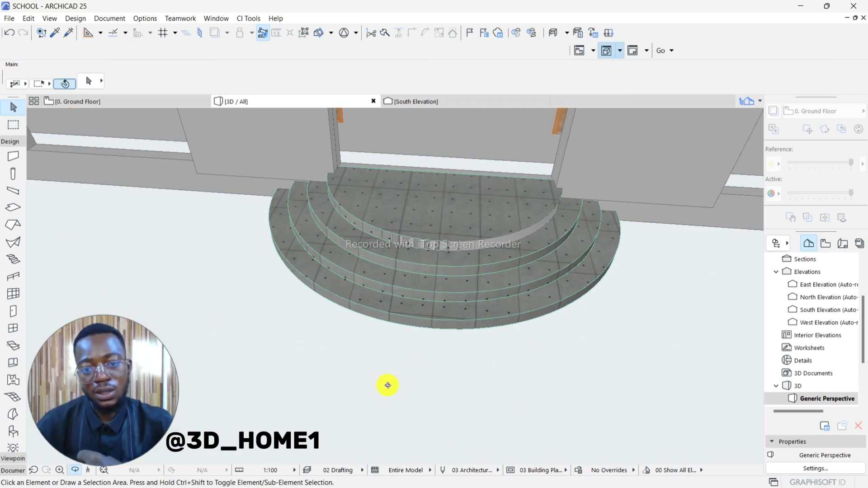
shift+middle_drag(388, 382, 479, 358)
scroll(478, 358, up, 5)
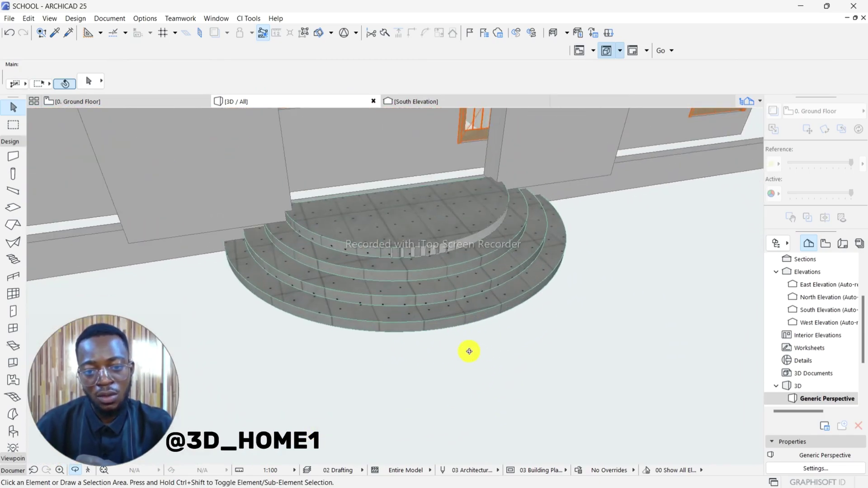
shift+middle_drag(404, 411, 494, 313)
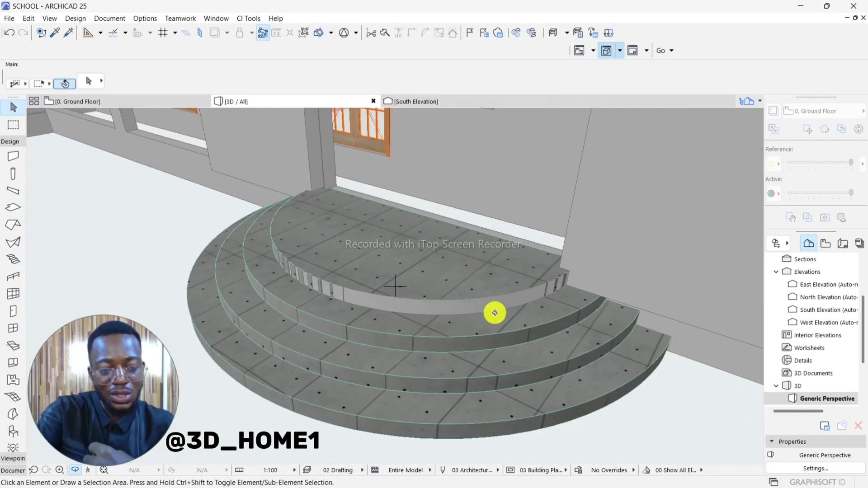
scroll(495, 314, up, 1)
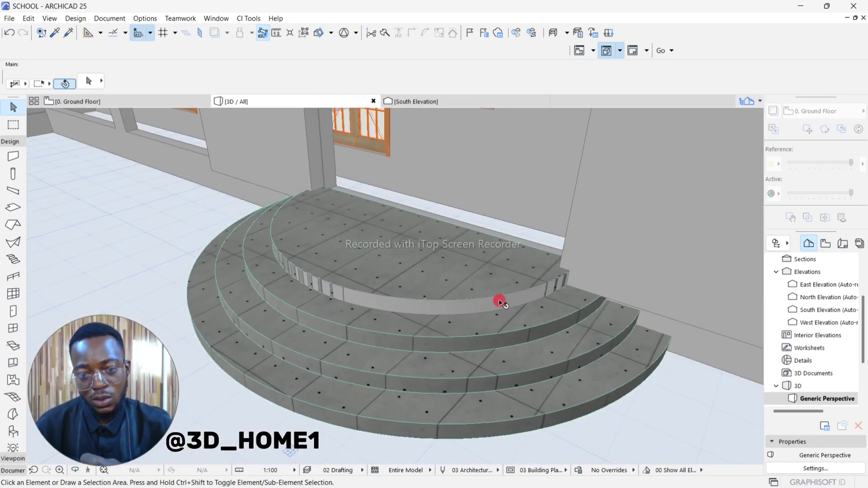
click(500, 304)
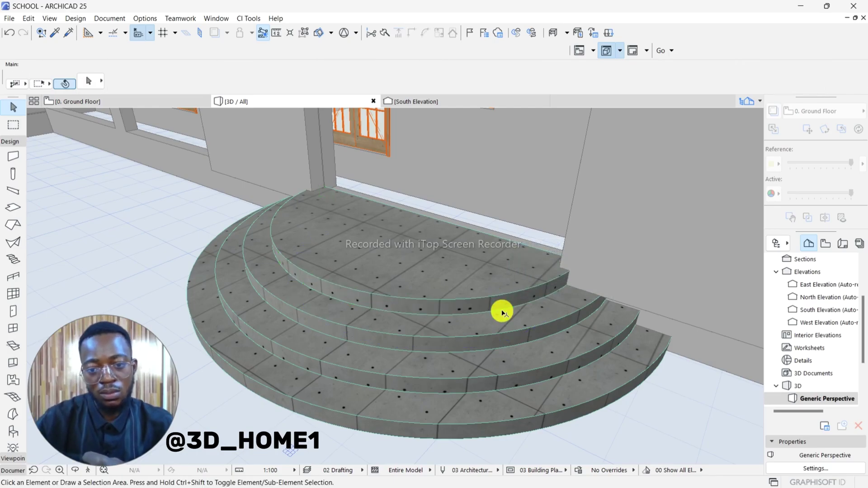
scroll(455, 284, down, 3)
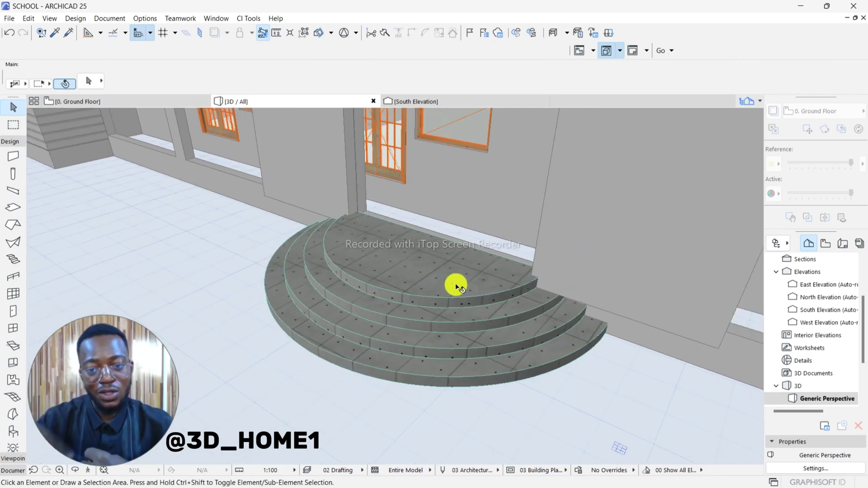
scroll(456, 285, down, 2)
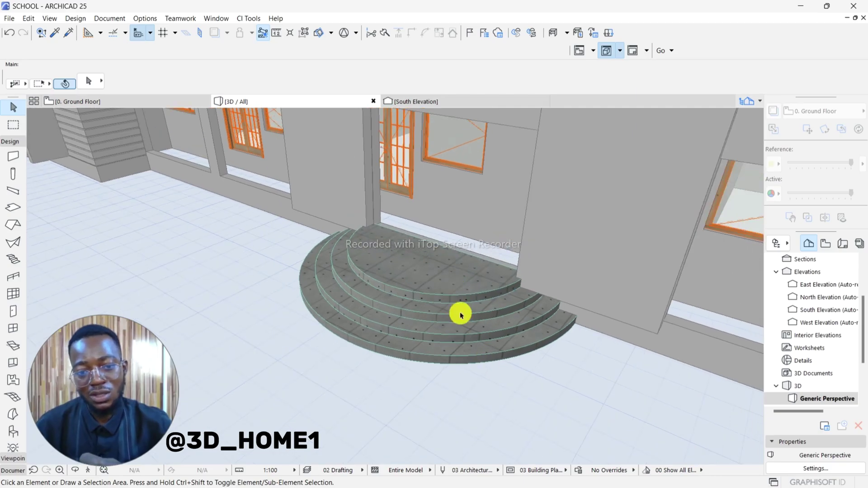
scroll(457, 317, down, 2)
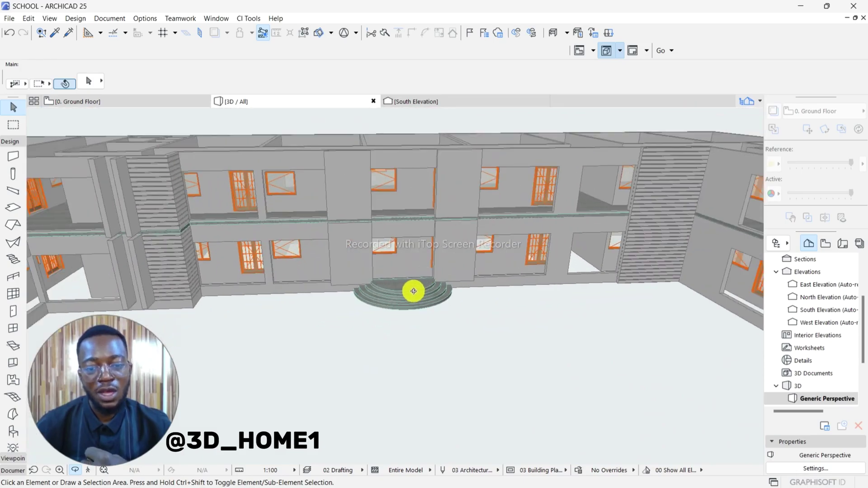
scroll(422, 325, down, 3)
scroll(405, 300, up, 8)
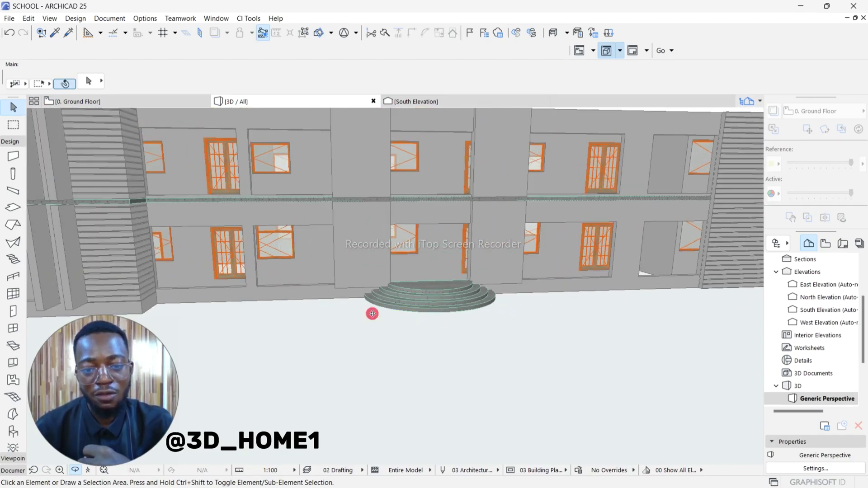
scroll(465, 304, down, 3)
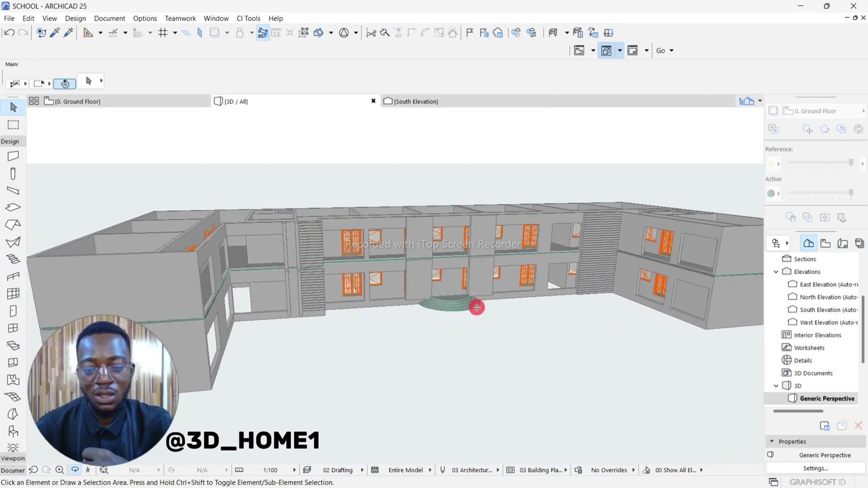